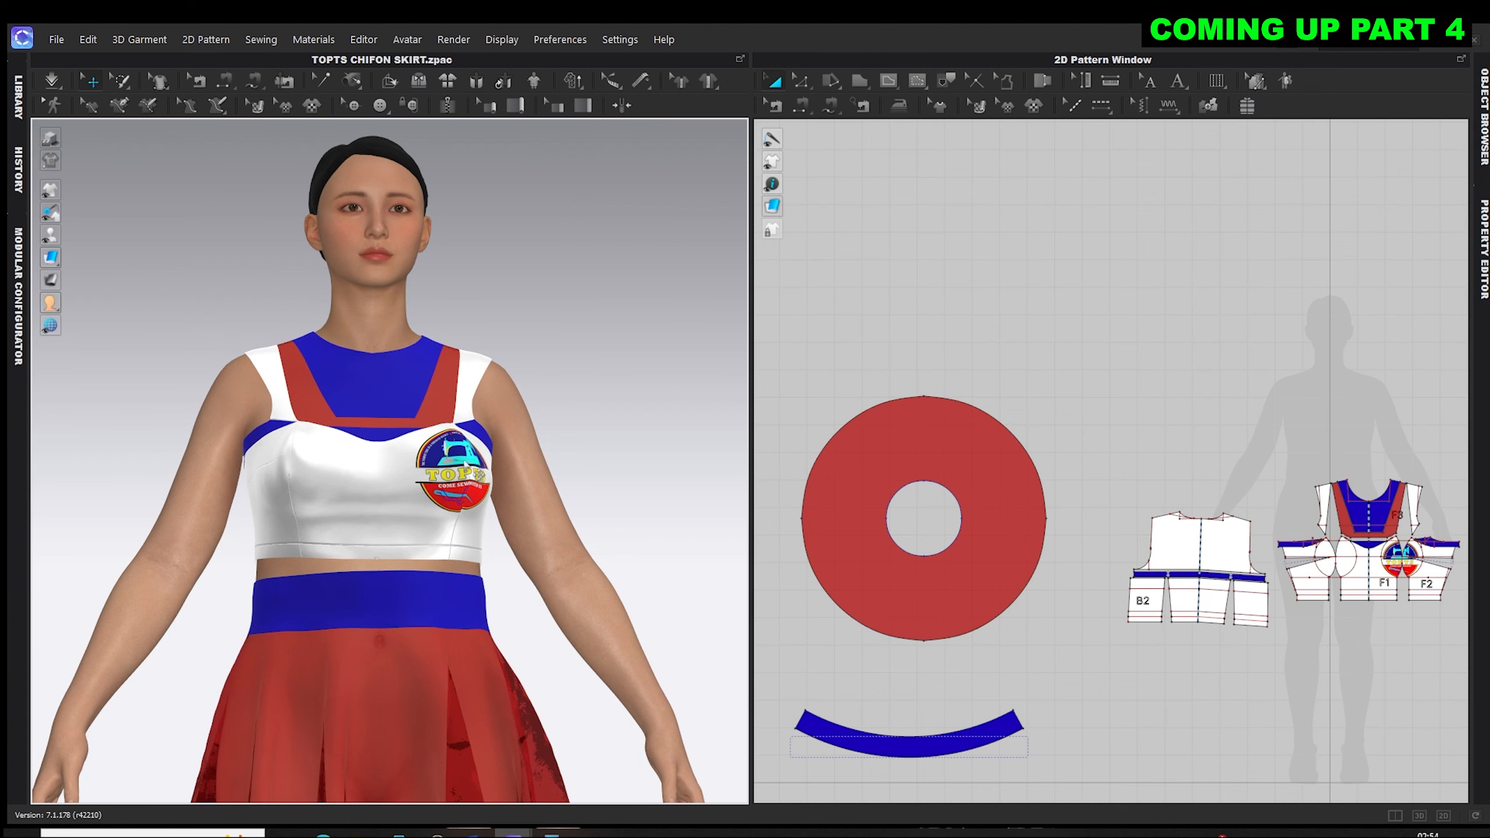
scroll(446, 478, up, 5)
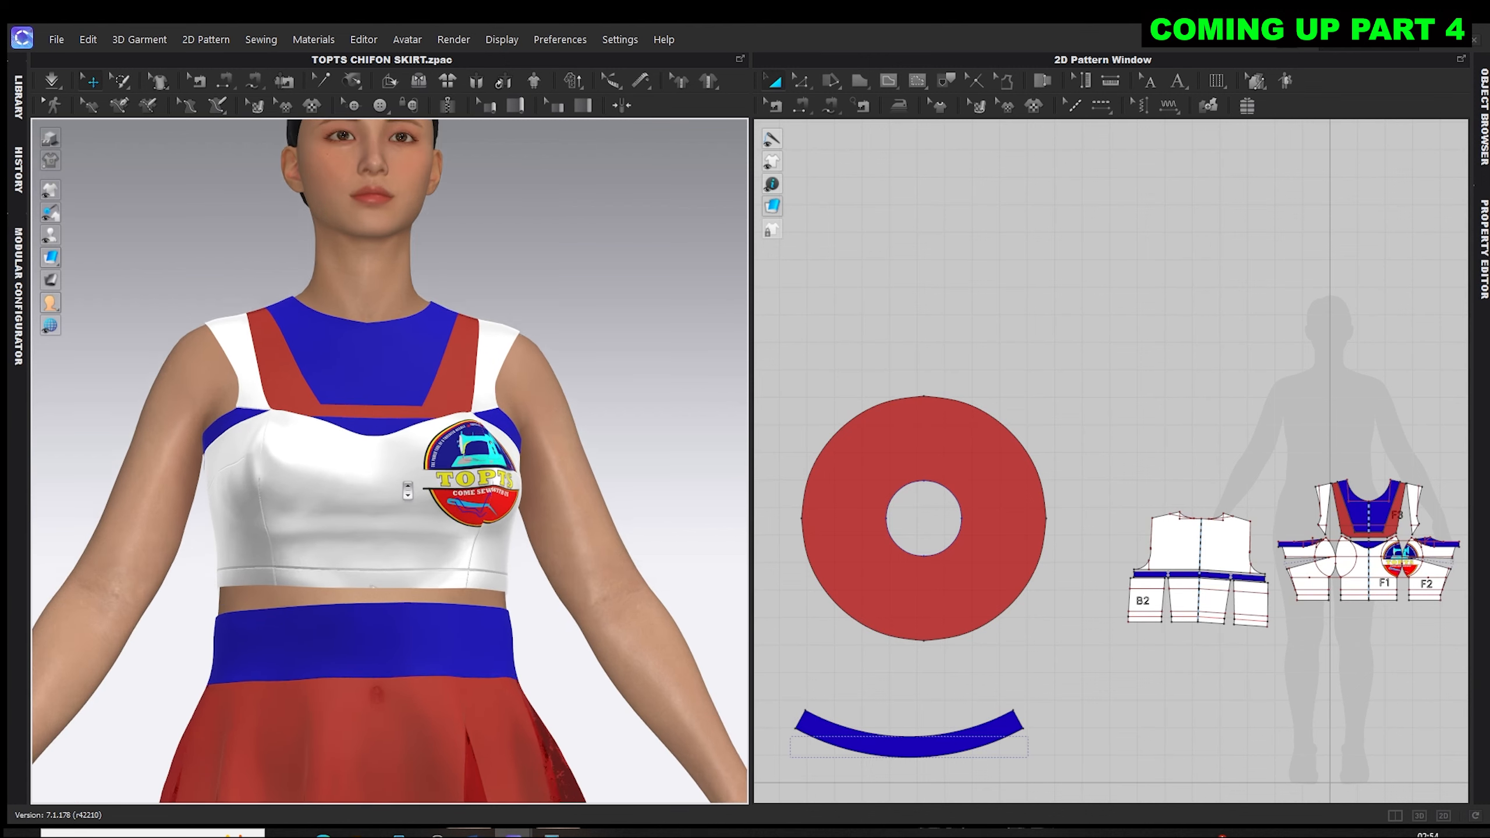
right_drag(334, 487, 250, 499)
scroll(346, 508, down, 2)
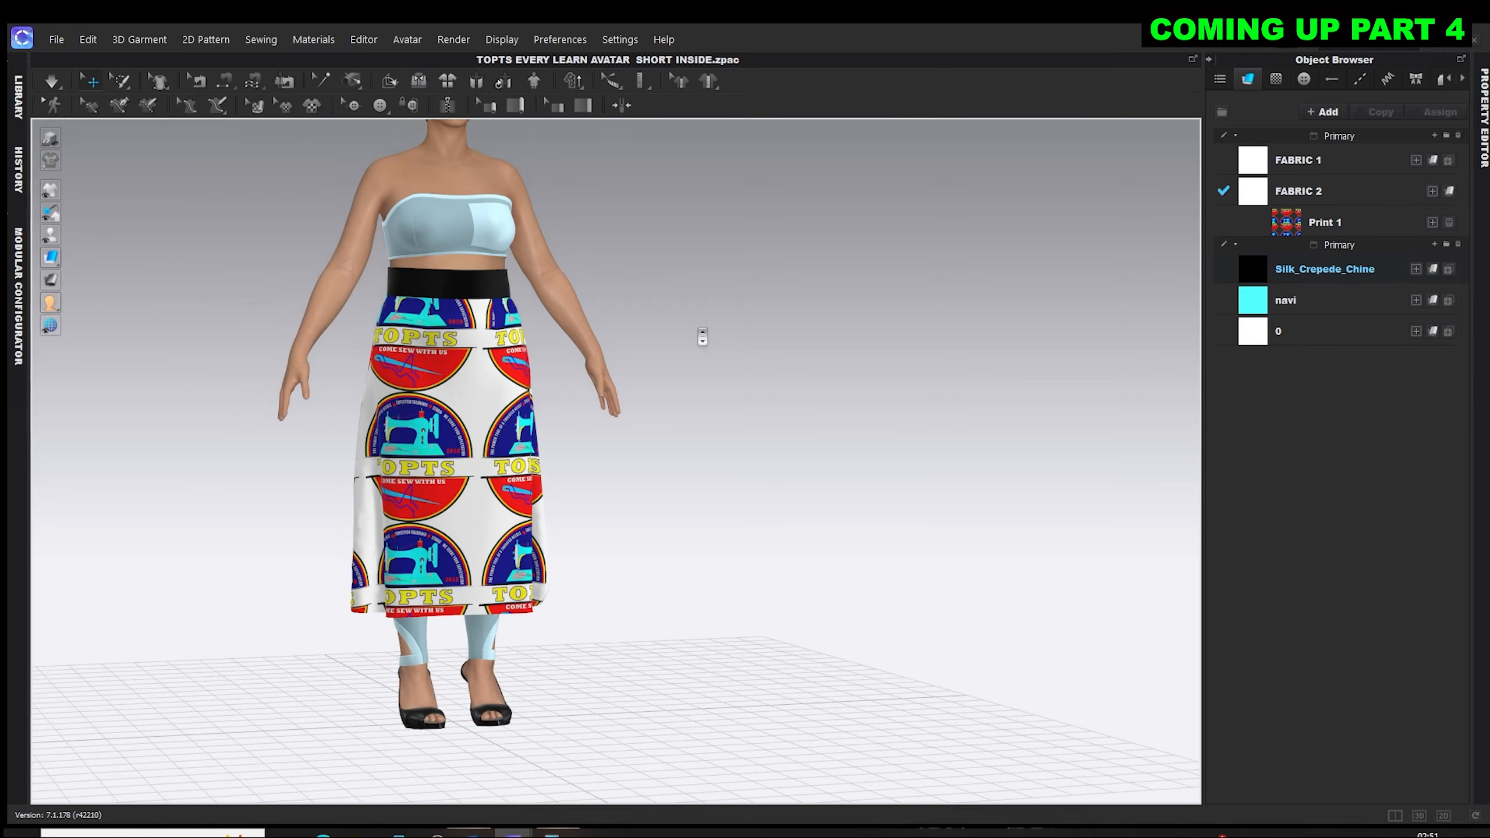
Unfreeze all the garment pieces on the avatar.
right_drag(701, 333, 347, 420)
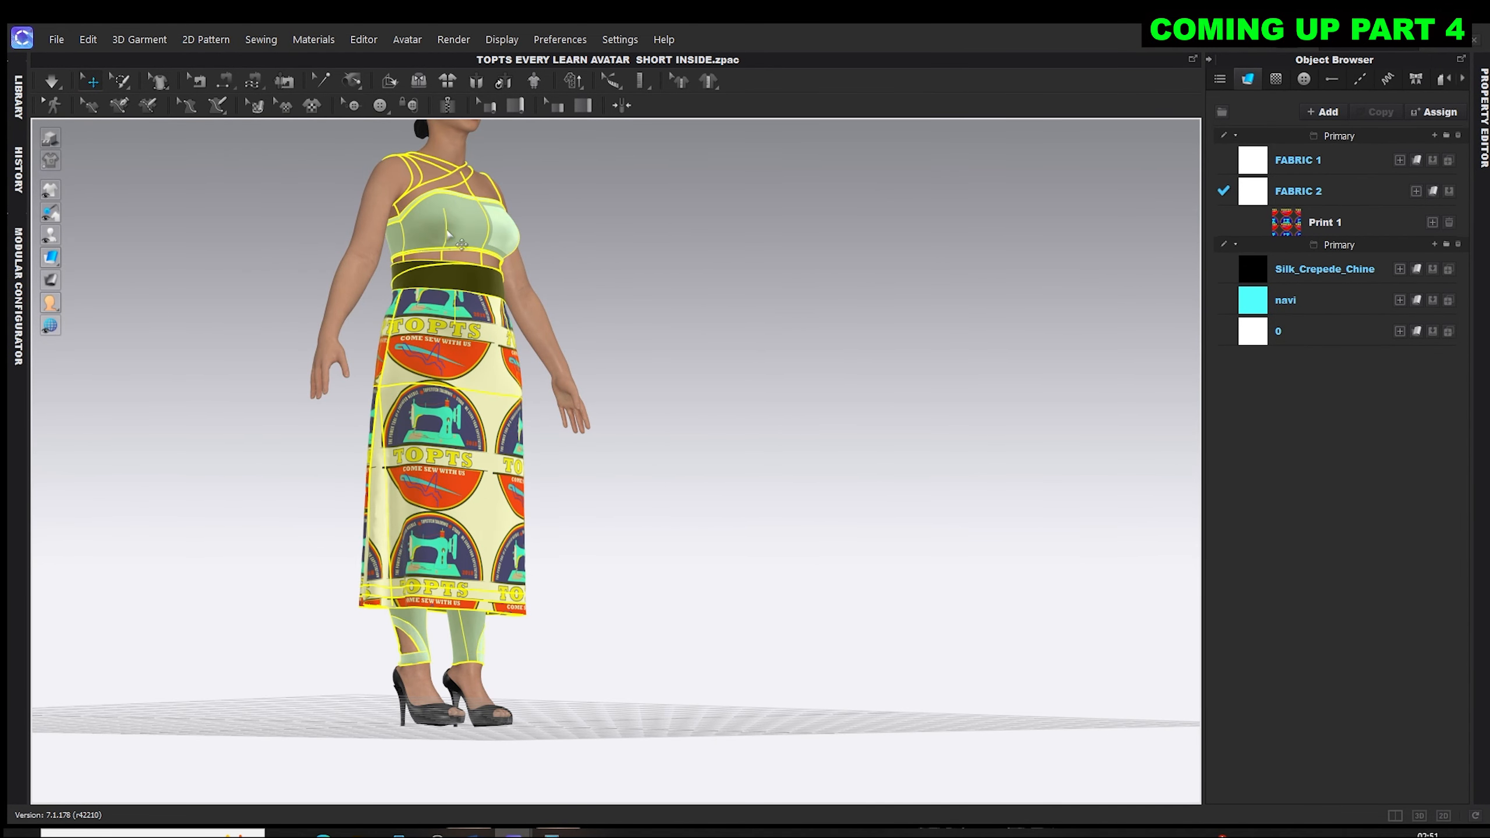
right_click(440, 221)
click(499, 493)
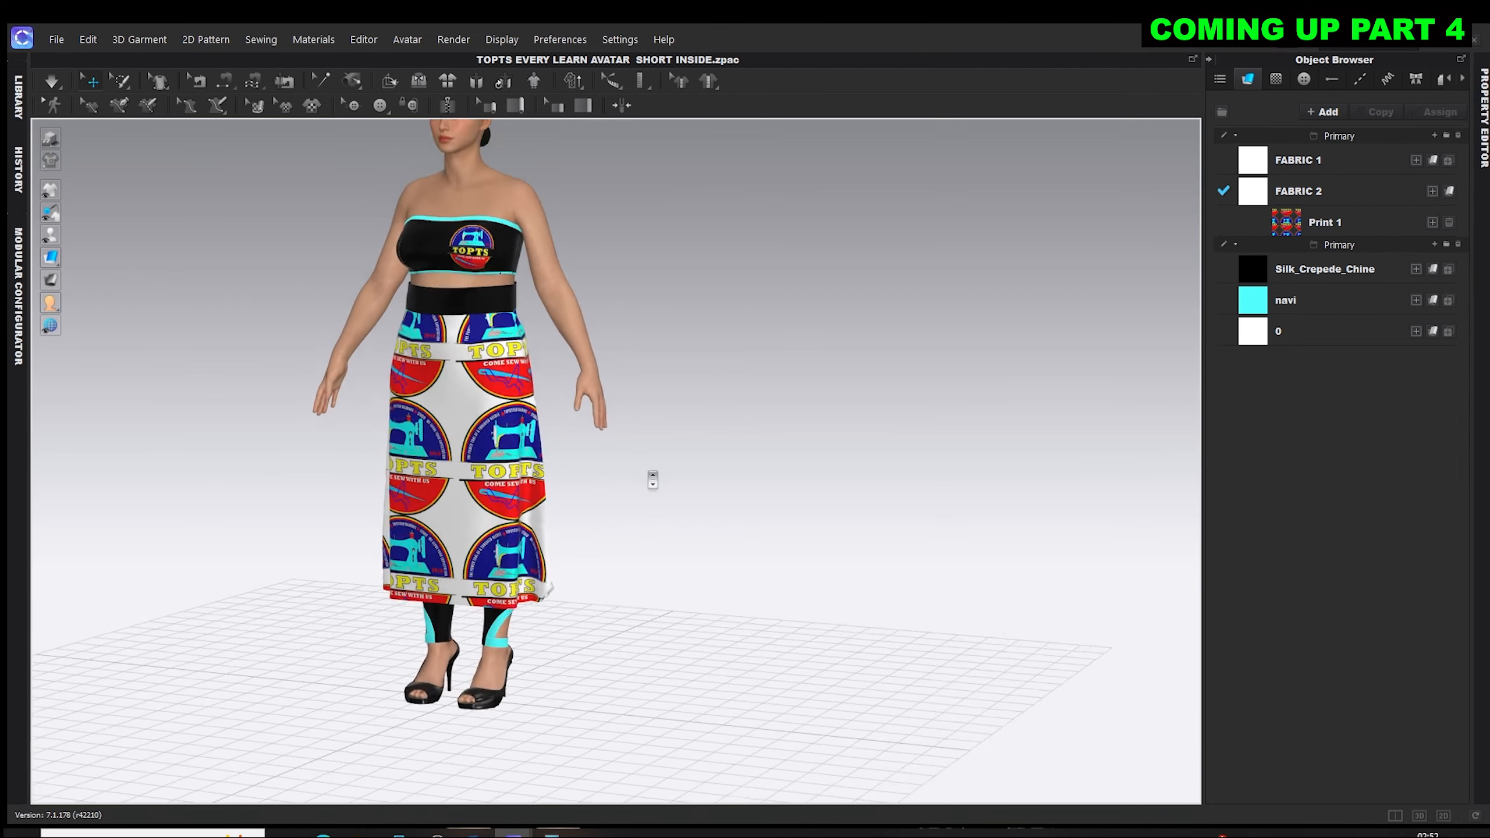
scroll(652, 480, up, 3)
right_drag(650, 474, 606, 639)
scroll(705, 453, down, 3)
mouse_move(514, 834)
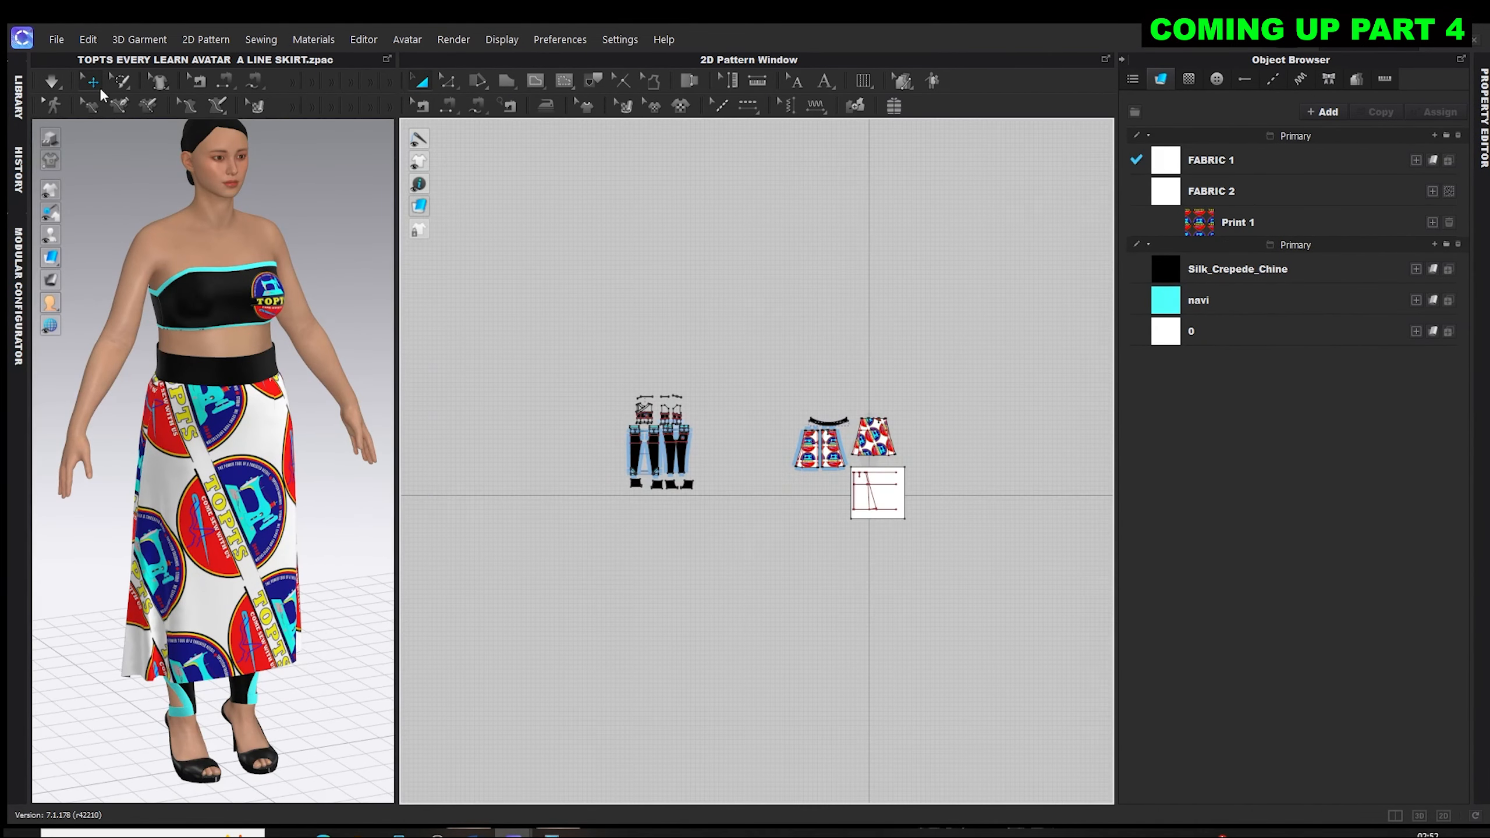
Open the garment TOPTS CHIFON SKIRT.zpac from the library's garment folder with the load type Open.
click(18, 97)
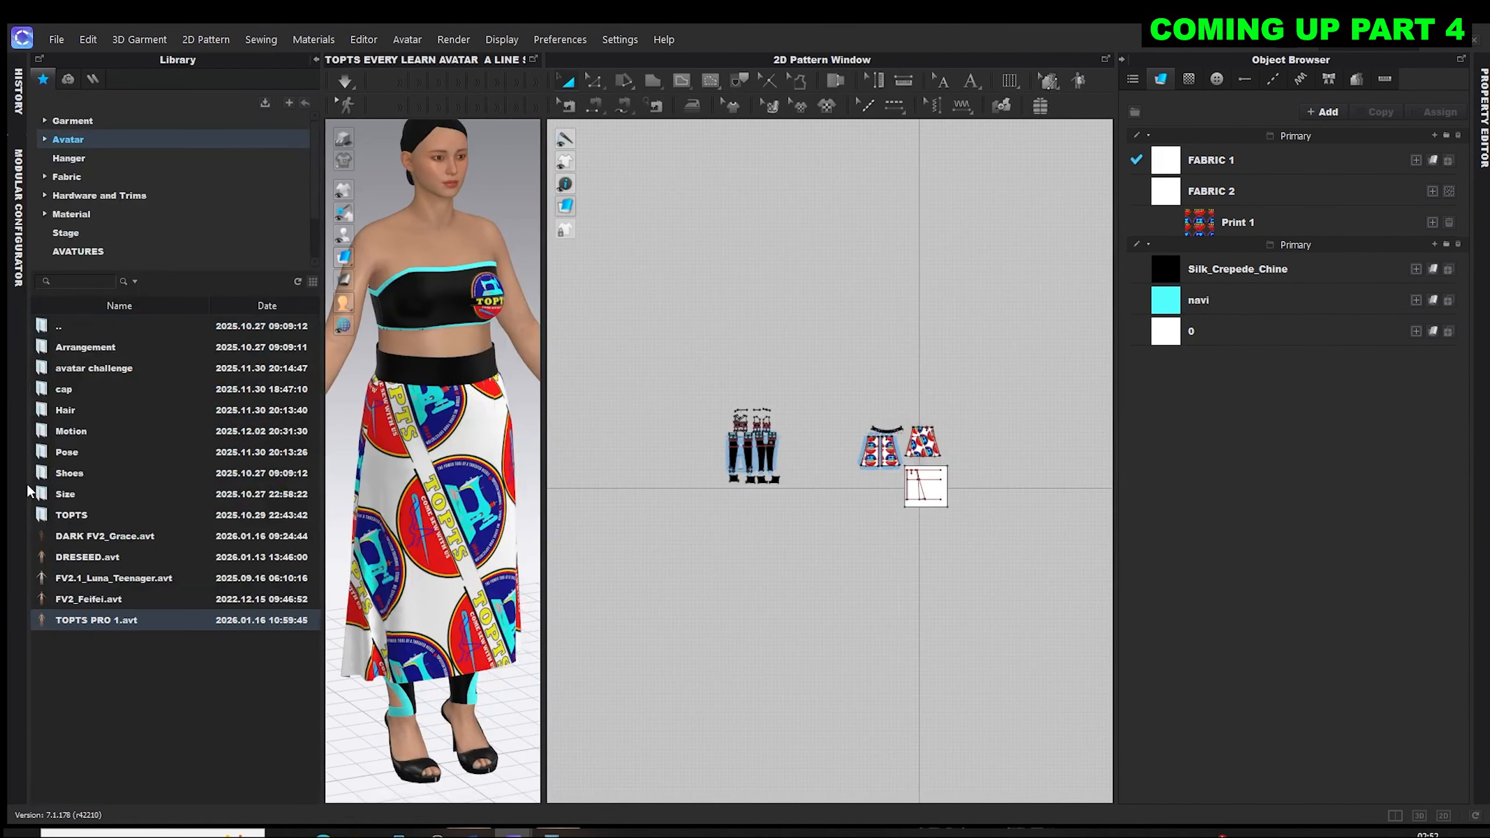
click(72, 120)
scroll(79, 708, down, 1)
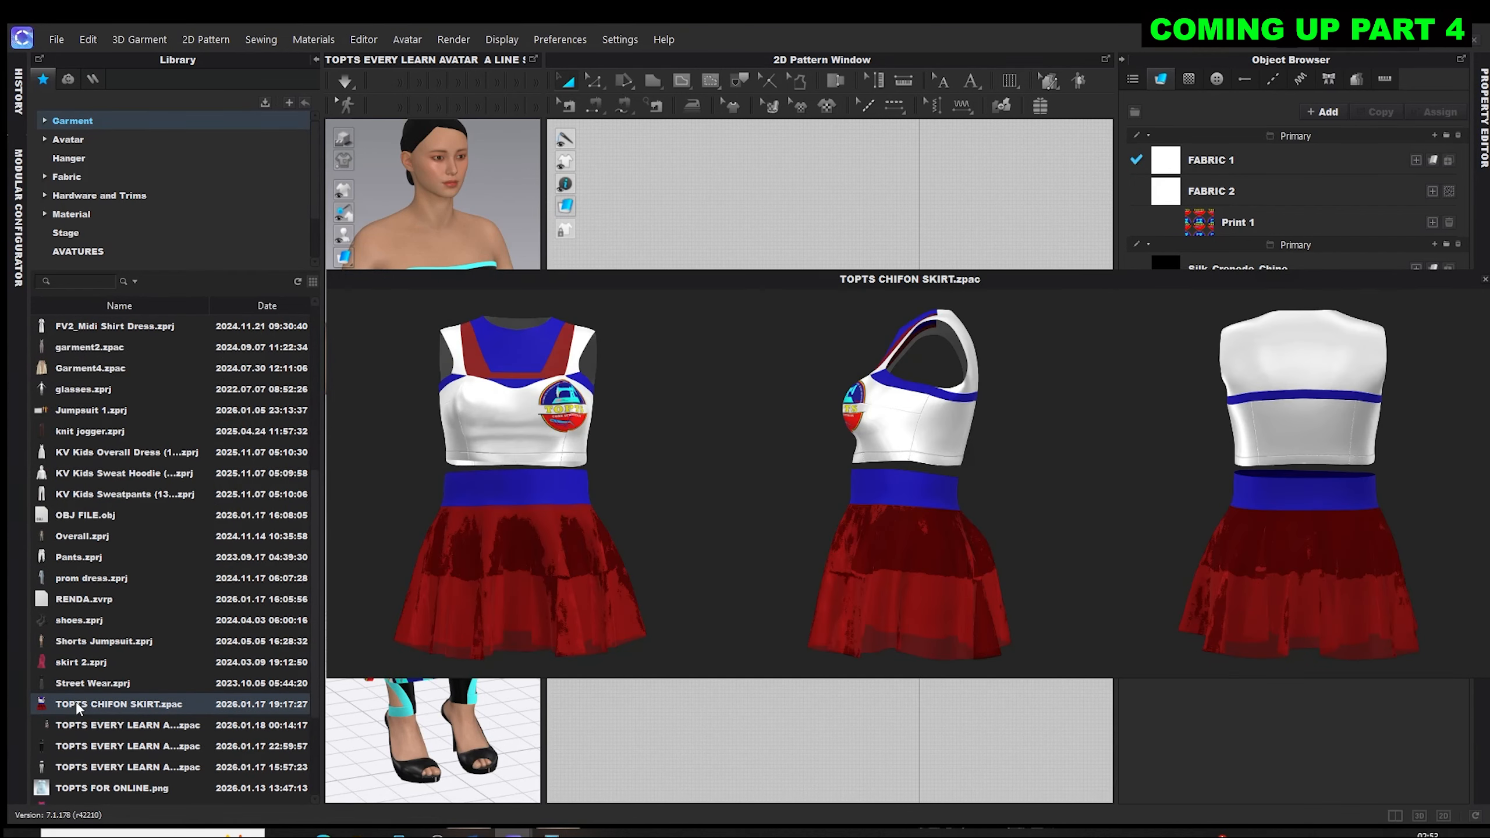
double_click(79, 709)
click(790, 486)
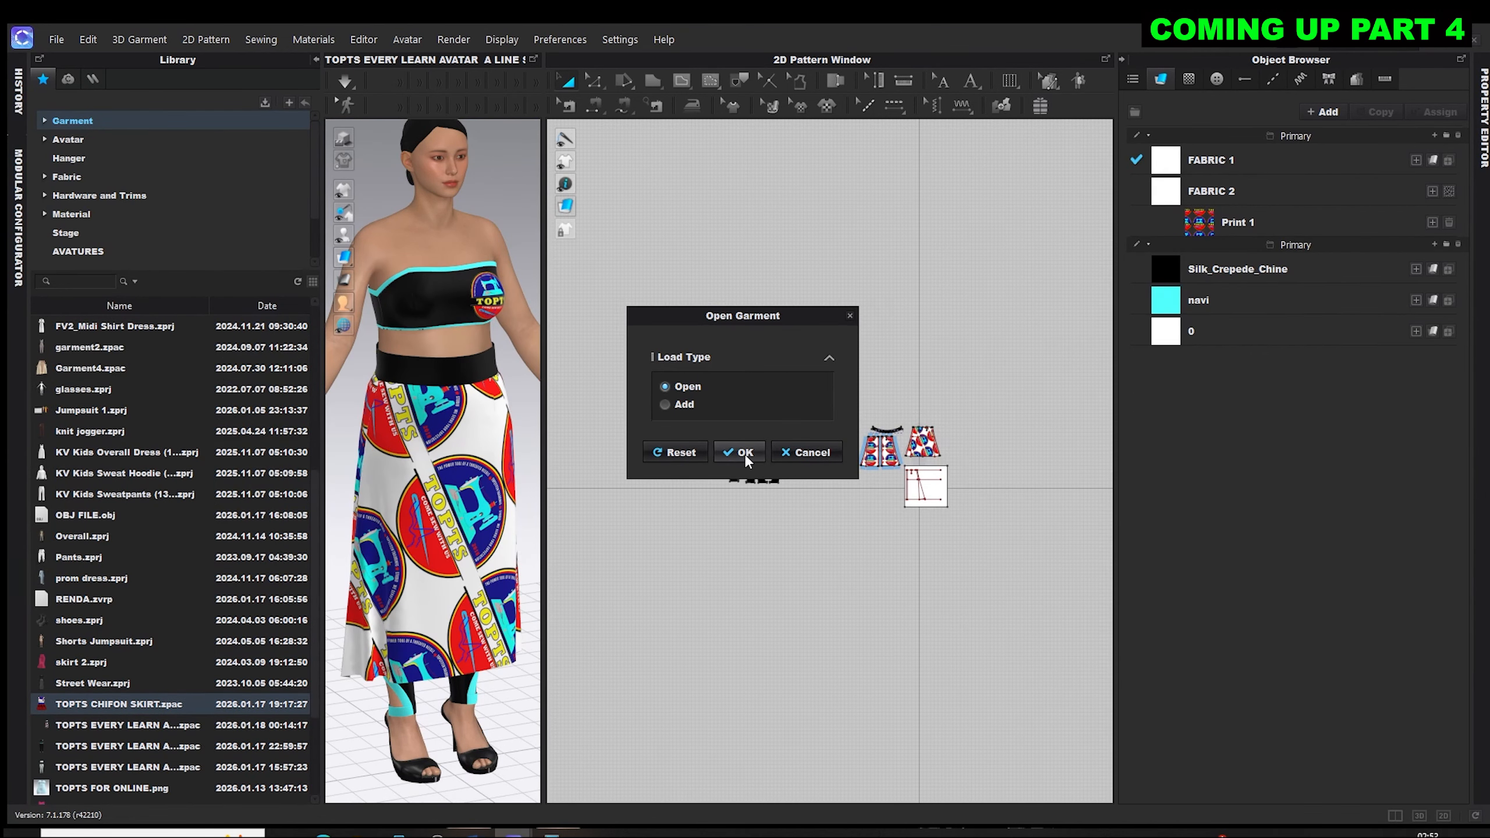
click(745, 455)
key(Return)
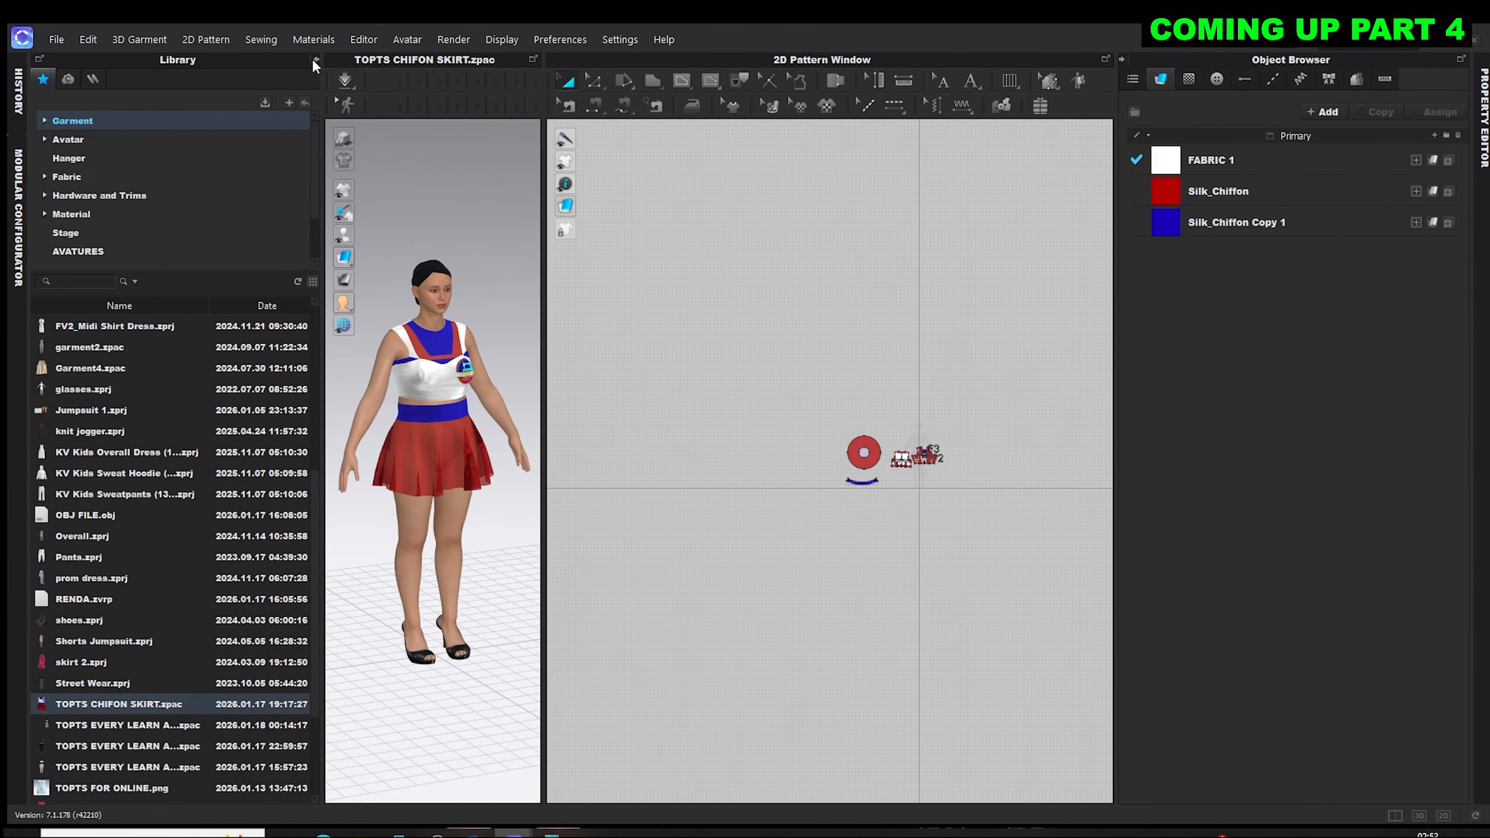
Hide the library and object browser to enlarge the workspace, and bring the chiffon skirt outfit into close view.
click(315, 59)
scroll(376, 234, up, 5)
middle_drag(375, 235, 392, 330)
scroll(902, 443, up, 8)
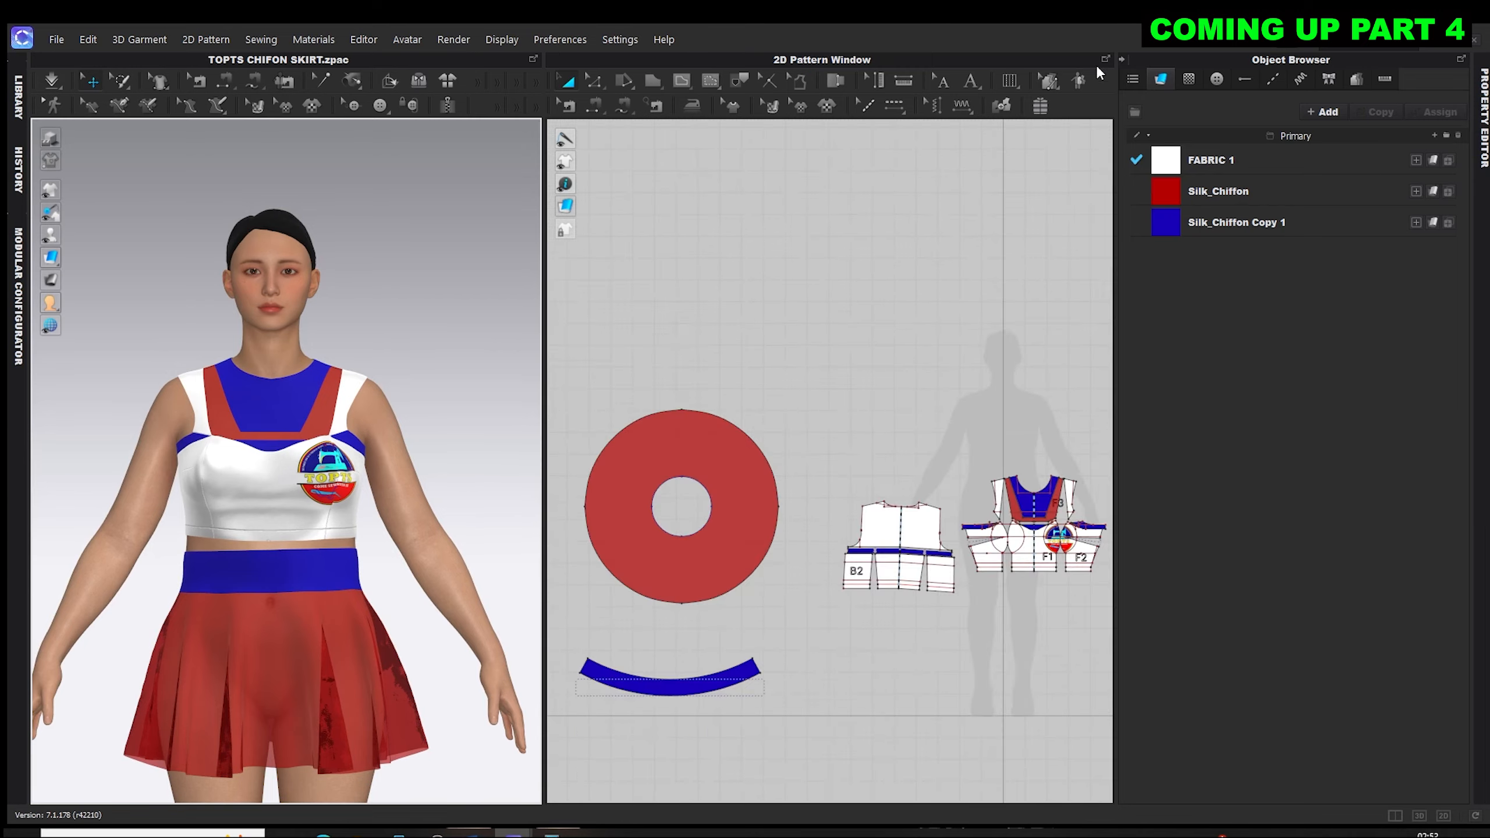
click(1121, 59)
right_drag(513, 334, 397, 392)
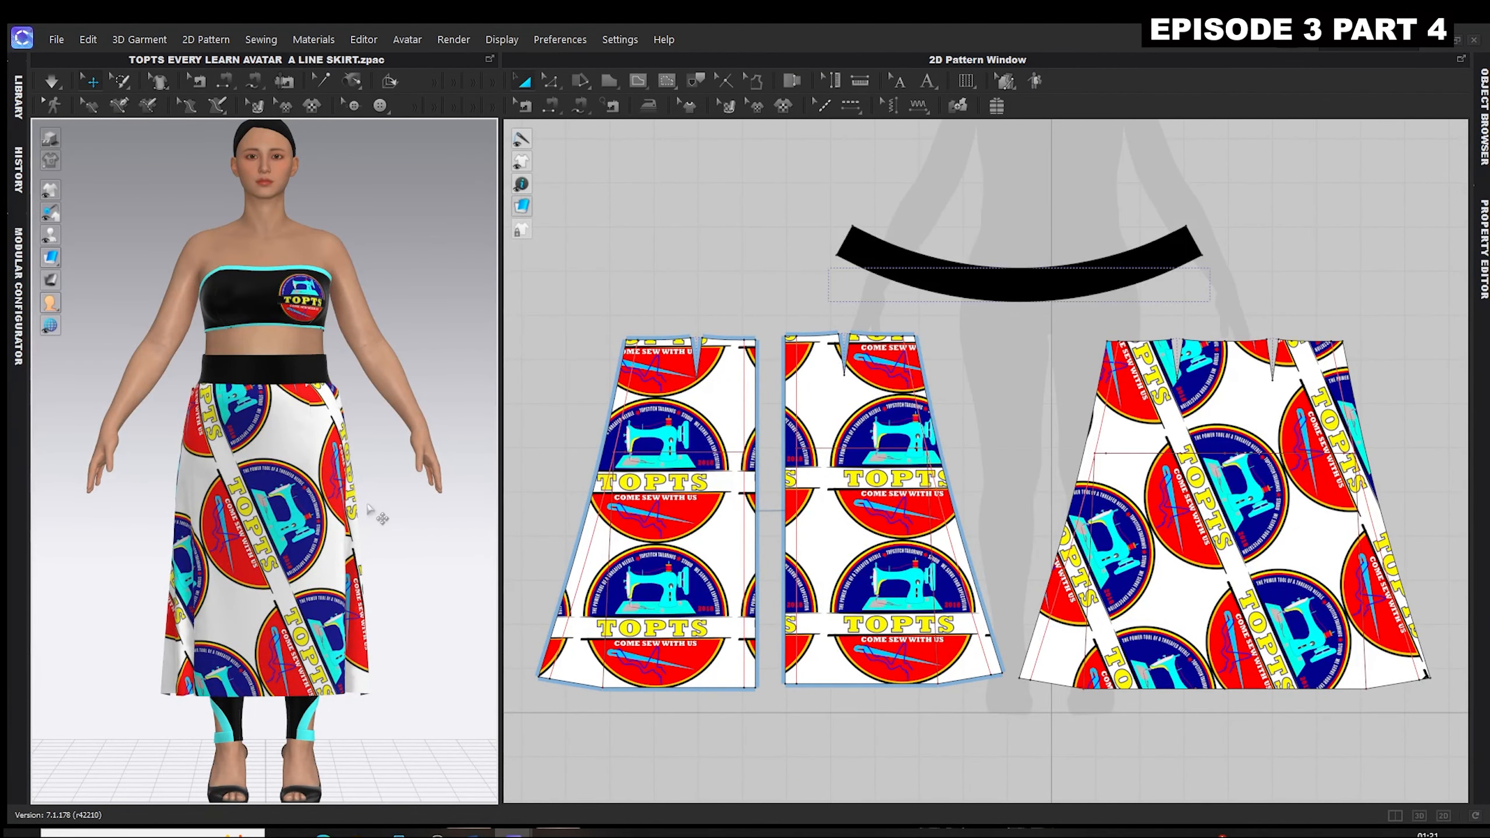
Examine the finished A-line skirt and its waistband on the avatar from the side, back and front.
right_drag(408, 522, 133, 516)
right_drag(466, 503, 156, 506)
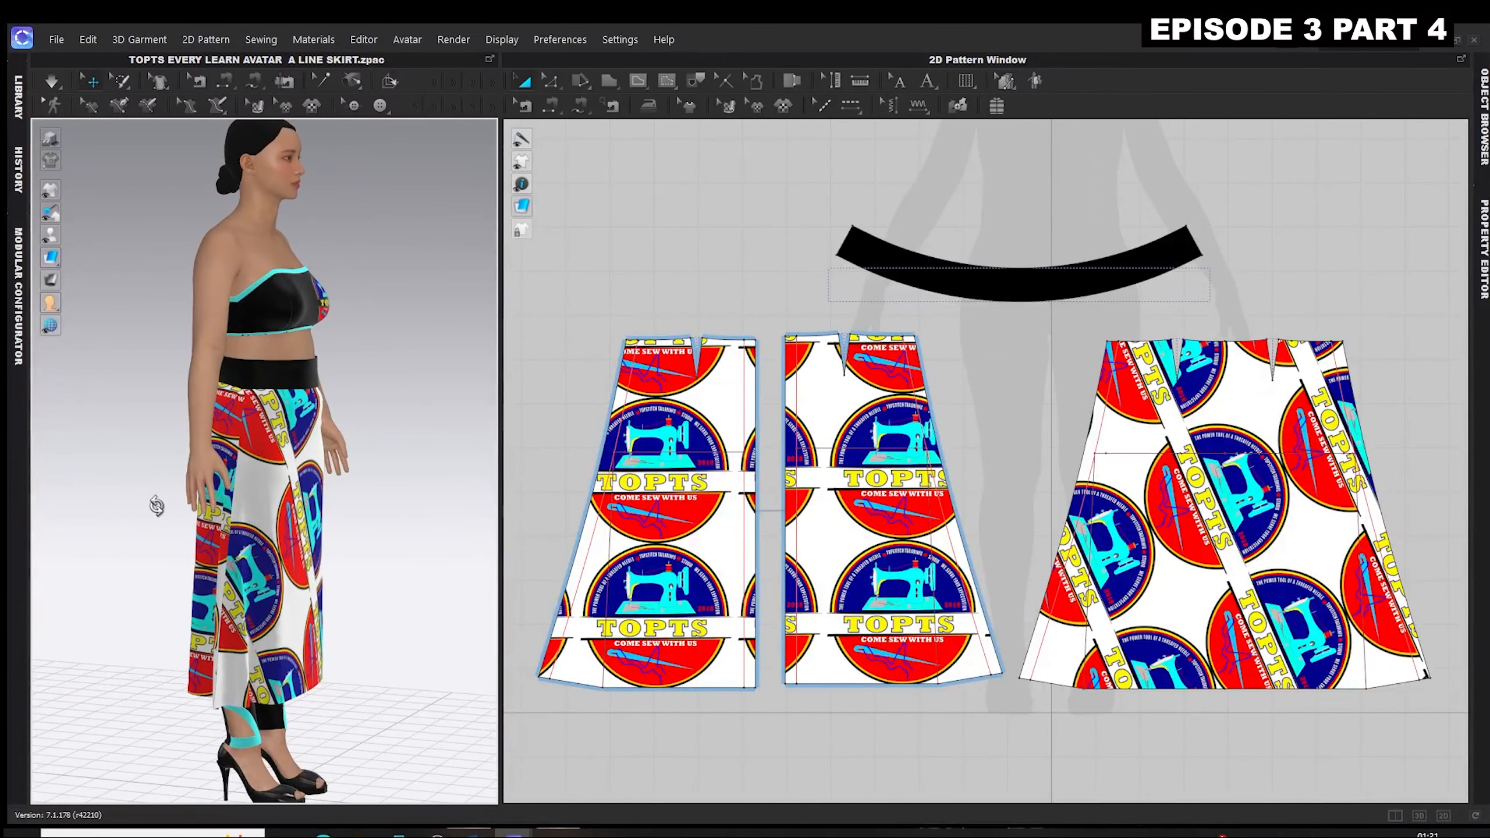
right_drag(426, 492, 498, 493)
click(286, 378)
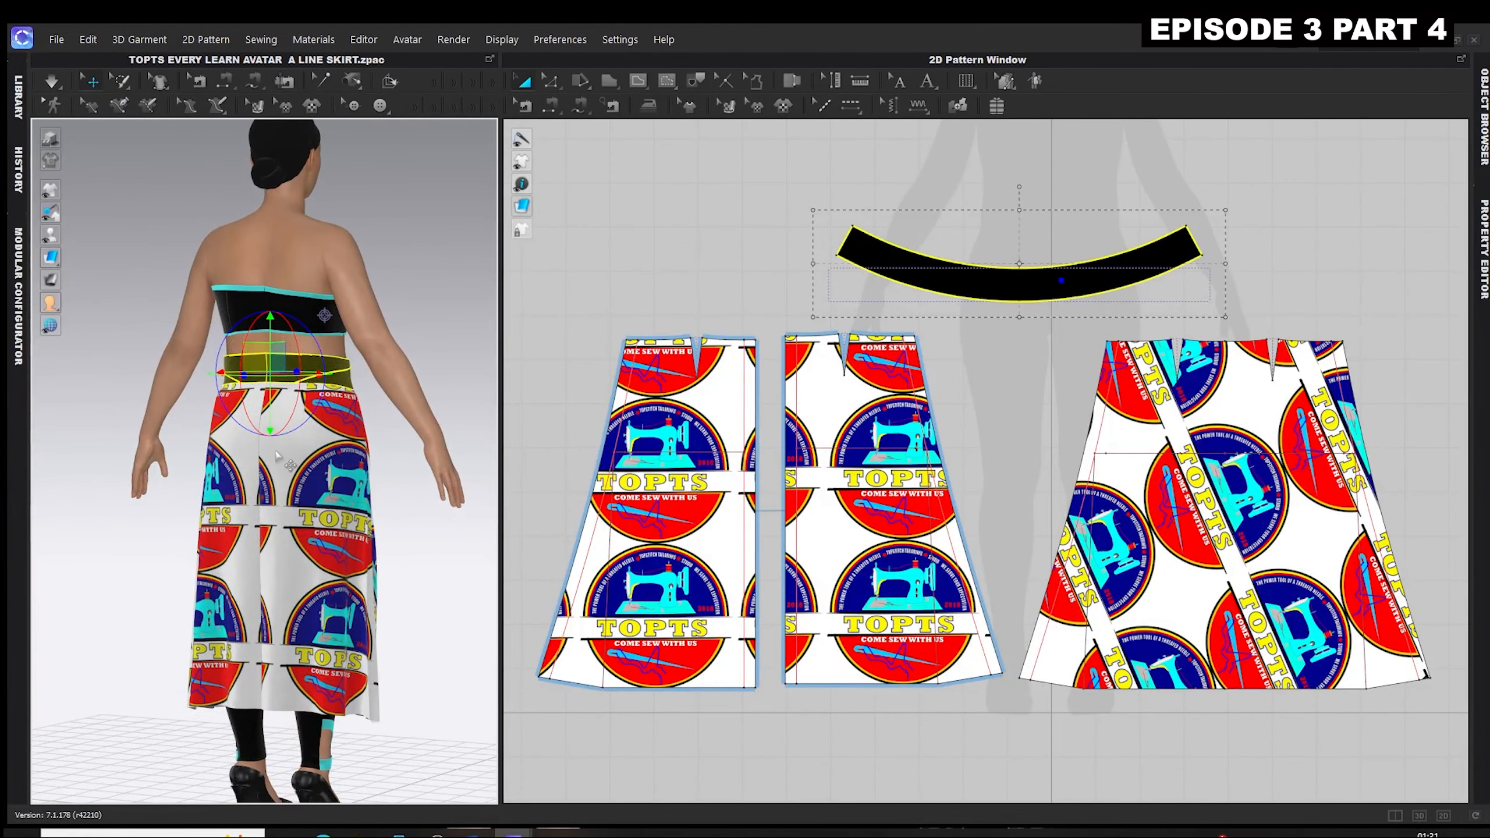
right_drag(396, 481, 338, 482)
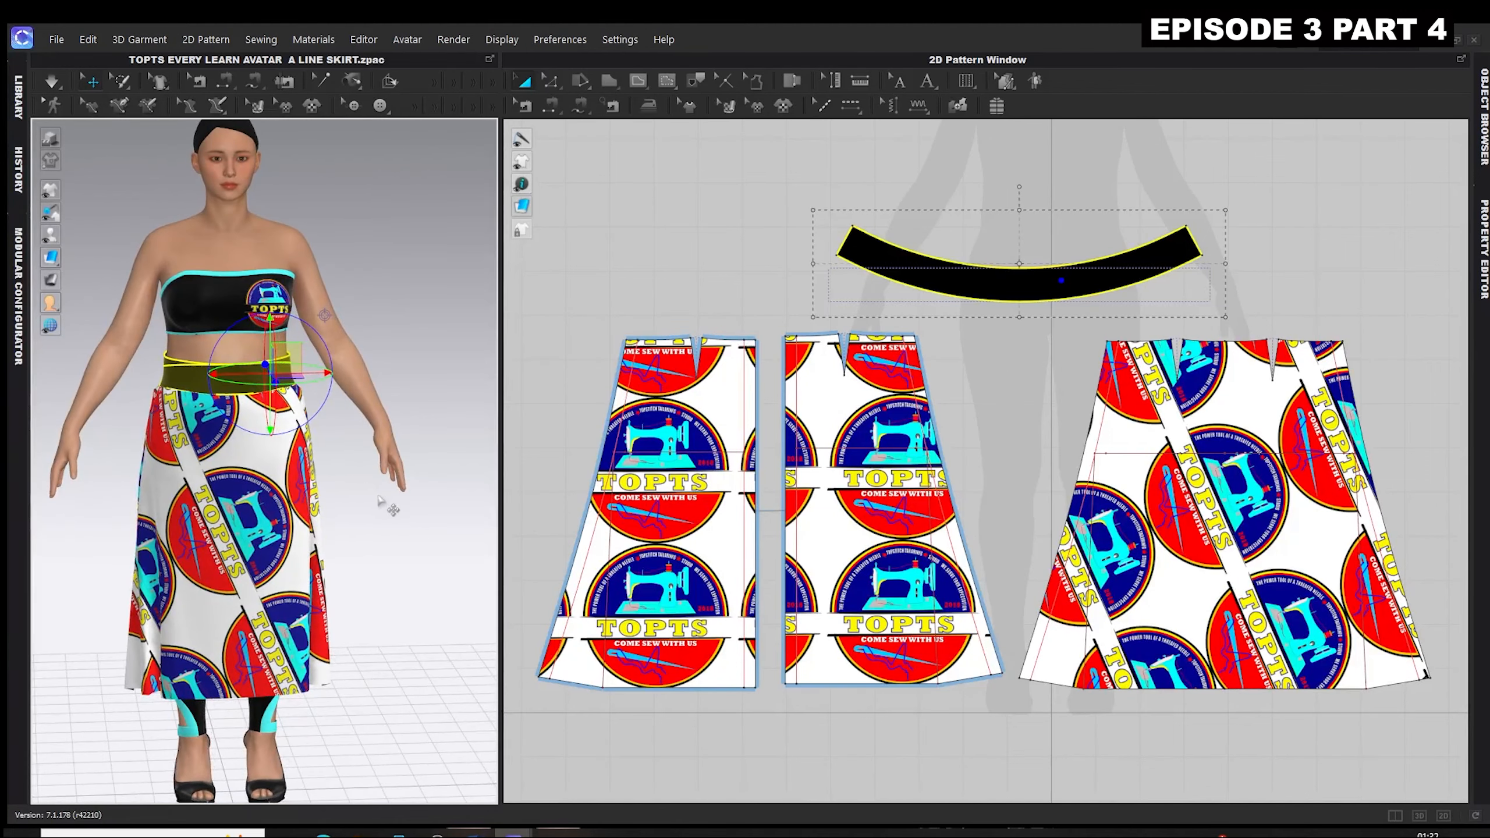
scroll(381, 501, up, 2)
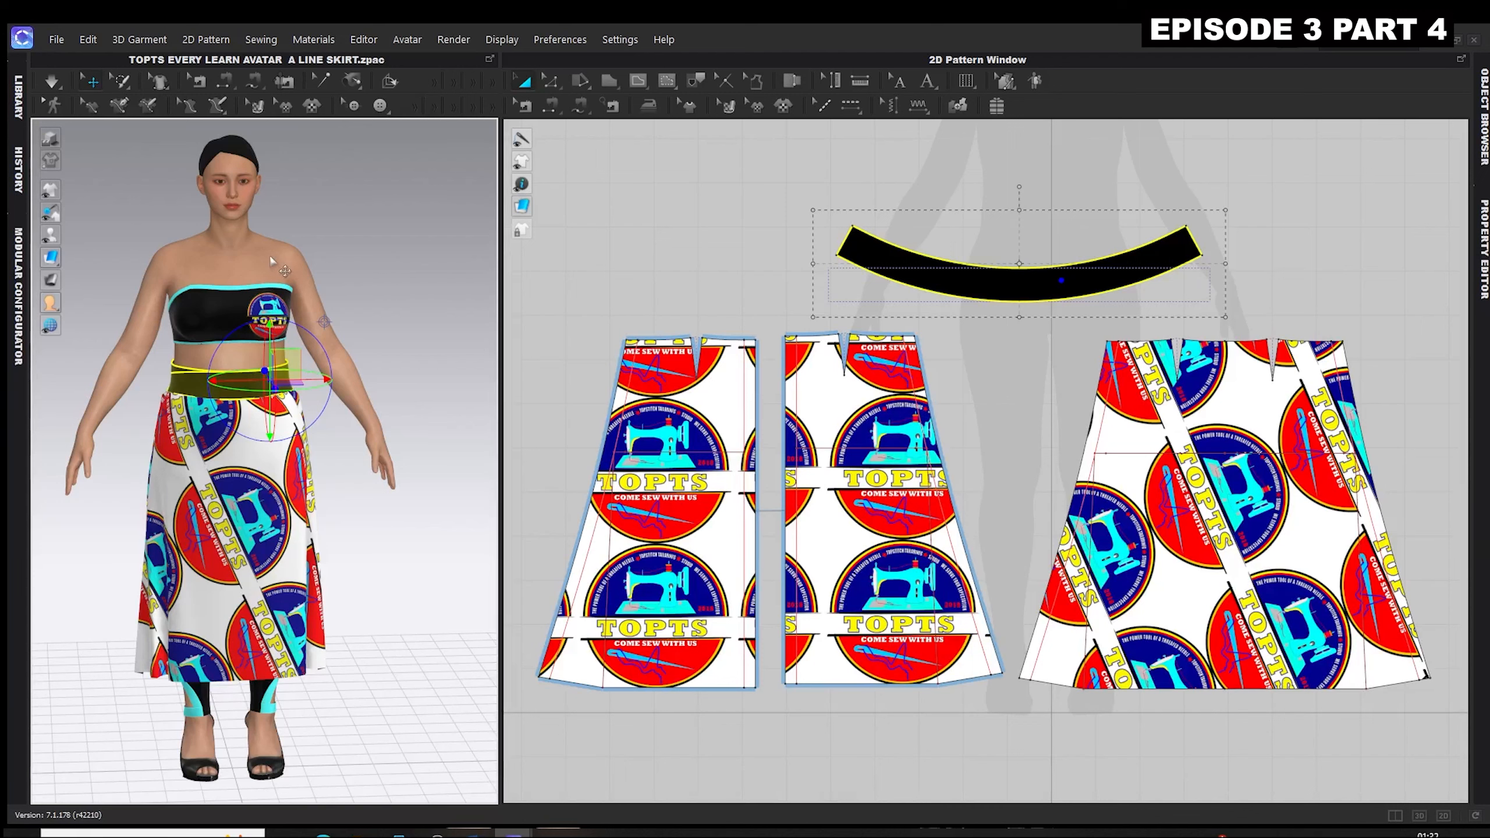
Start a new project without saving the A-line skirt file.
click(56, 39)
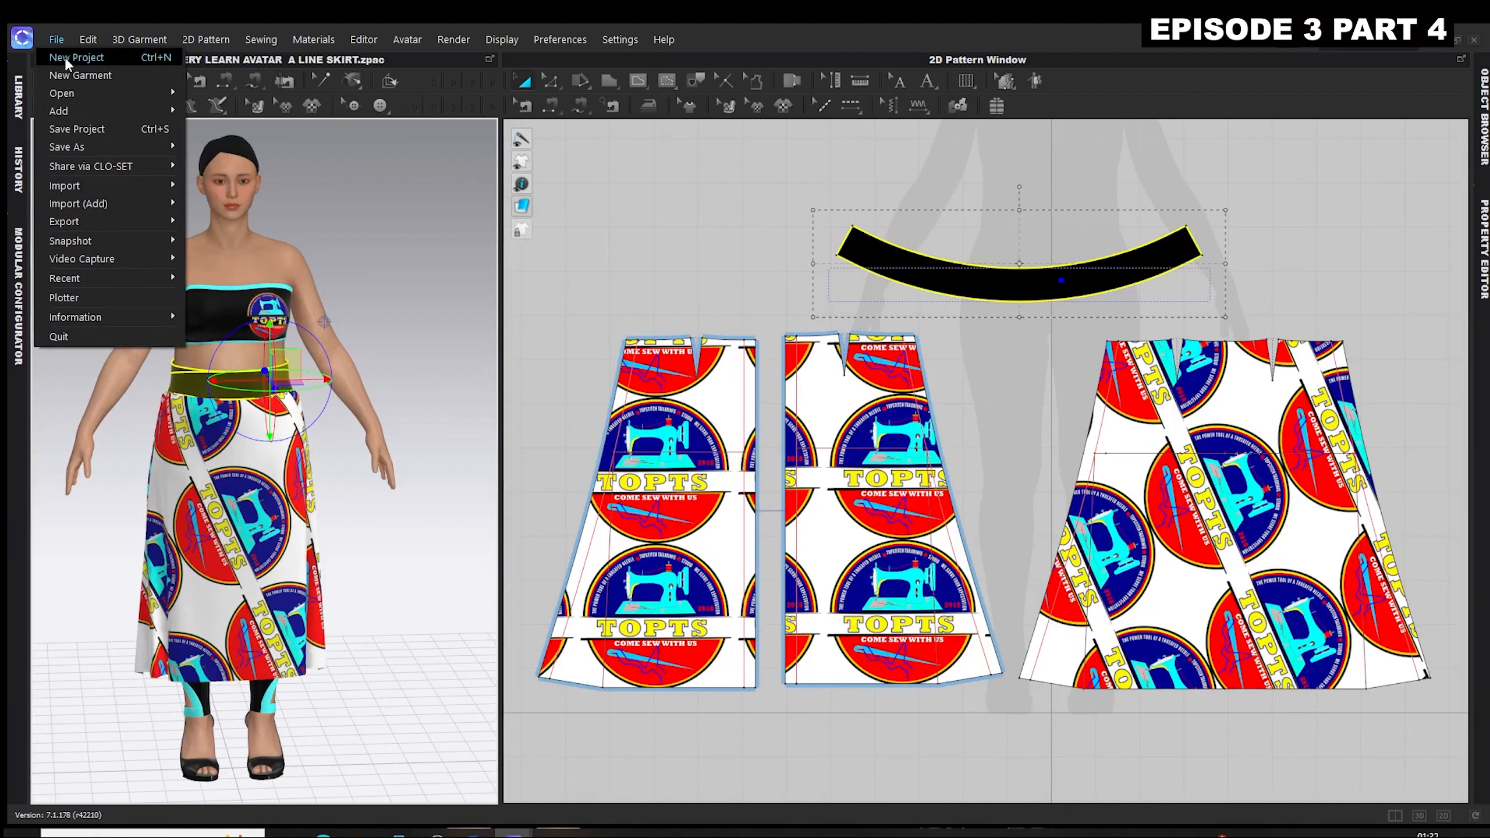
click(66, 60)
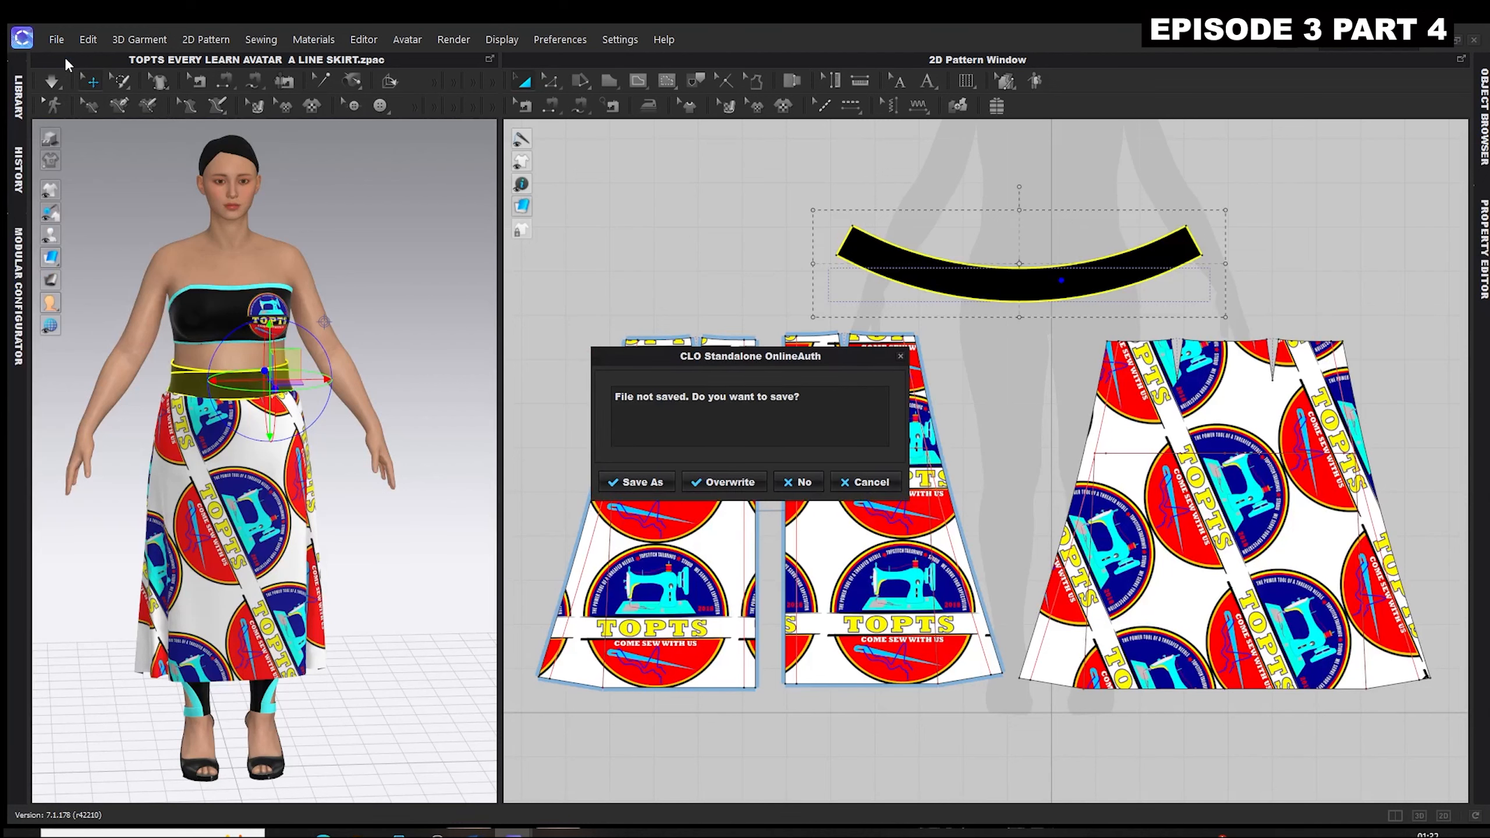
click(797, 482)
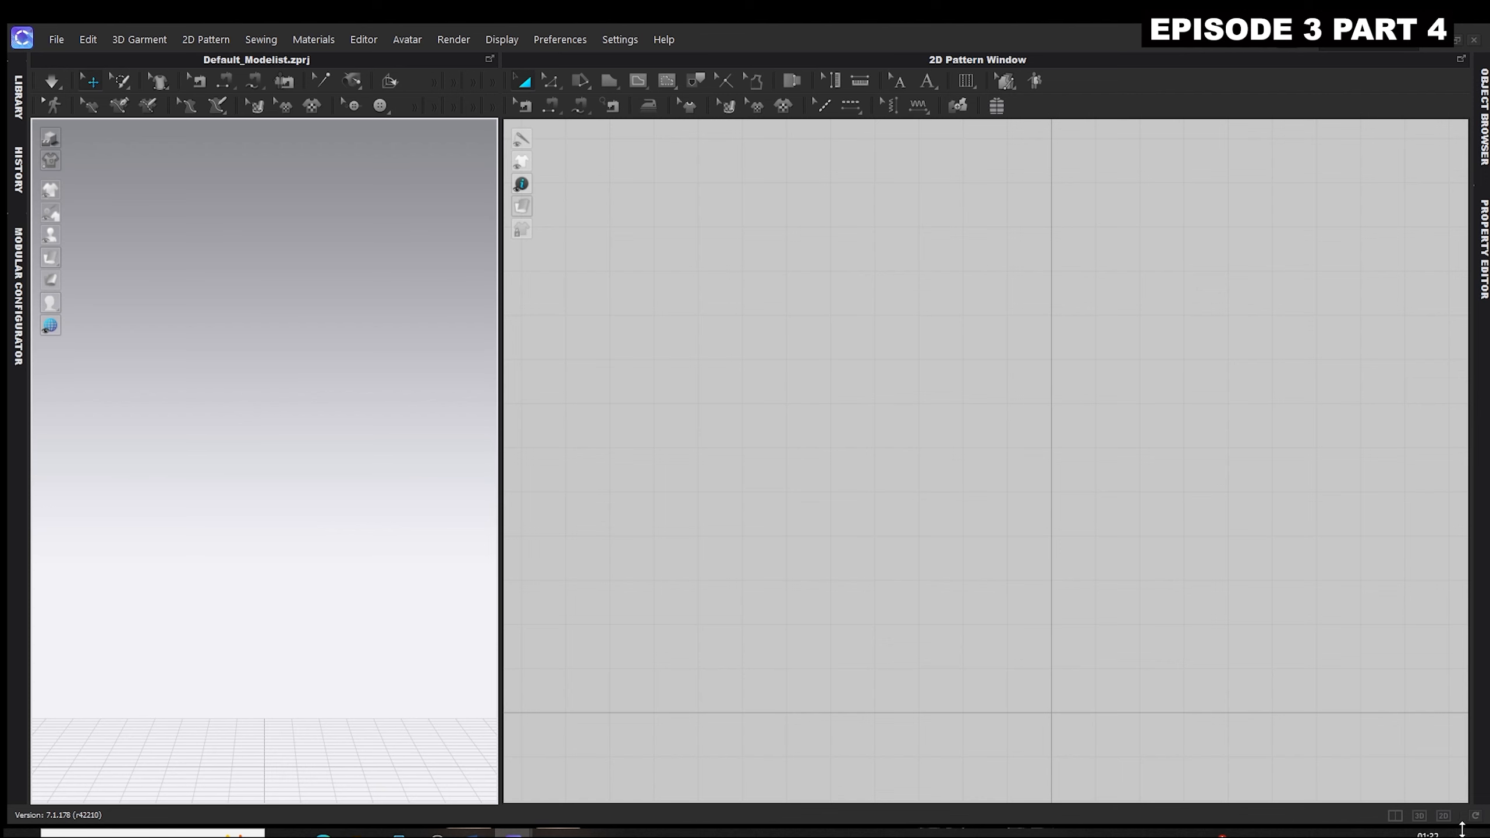
Reset the window layout, and hide the library, object browser and property editor to leave only the 3D and 2D views.
click(1477, 817)
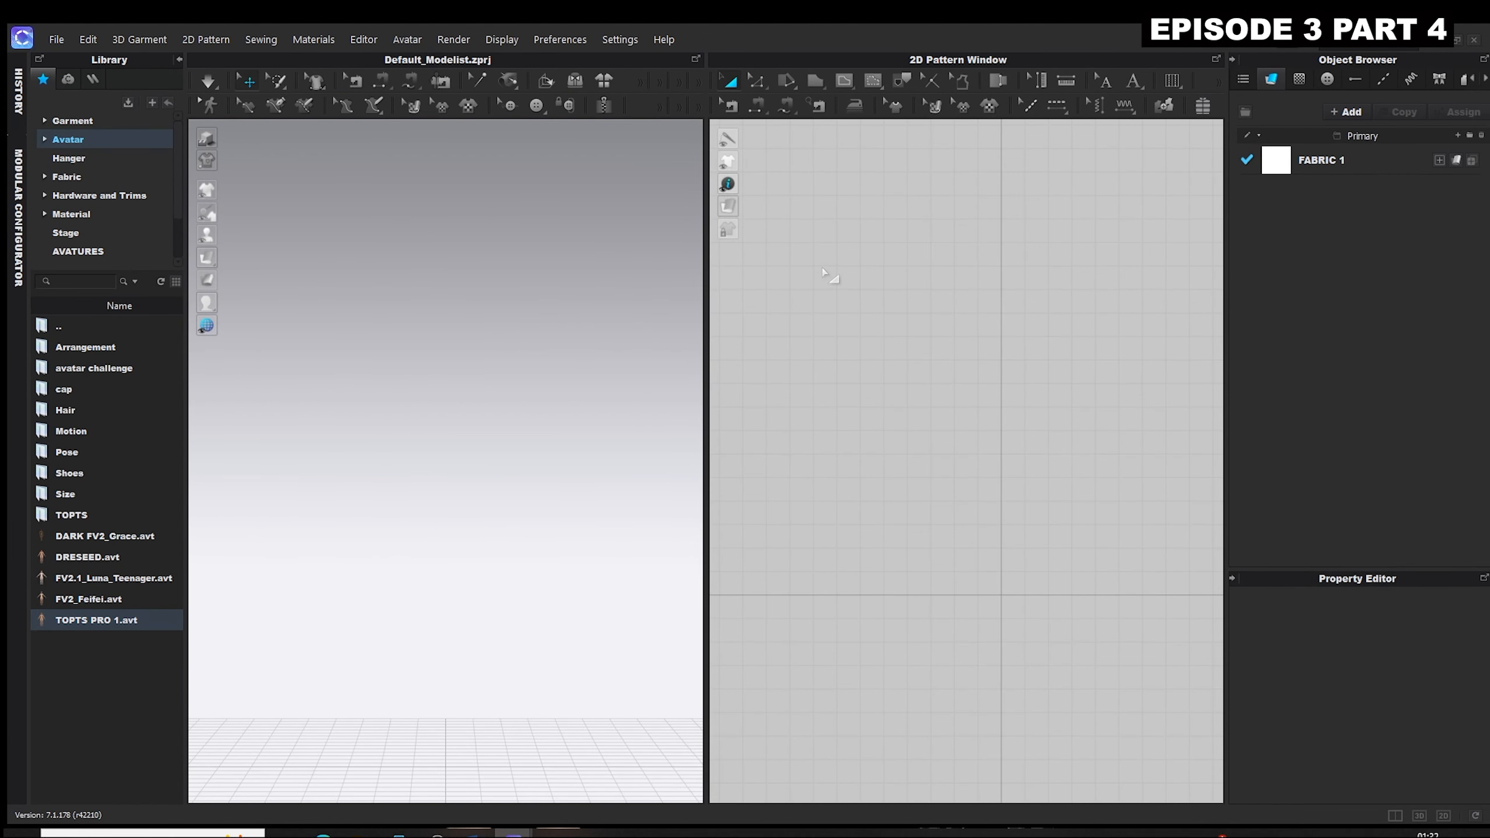
click(179, 60)
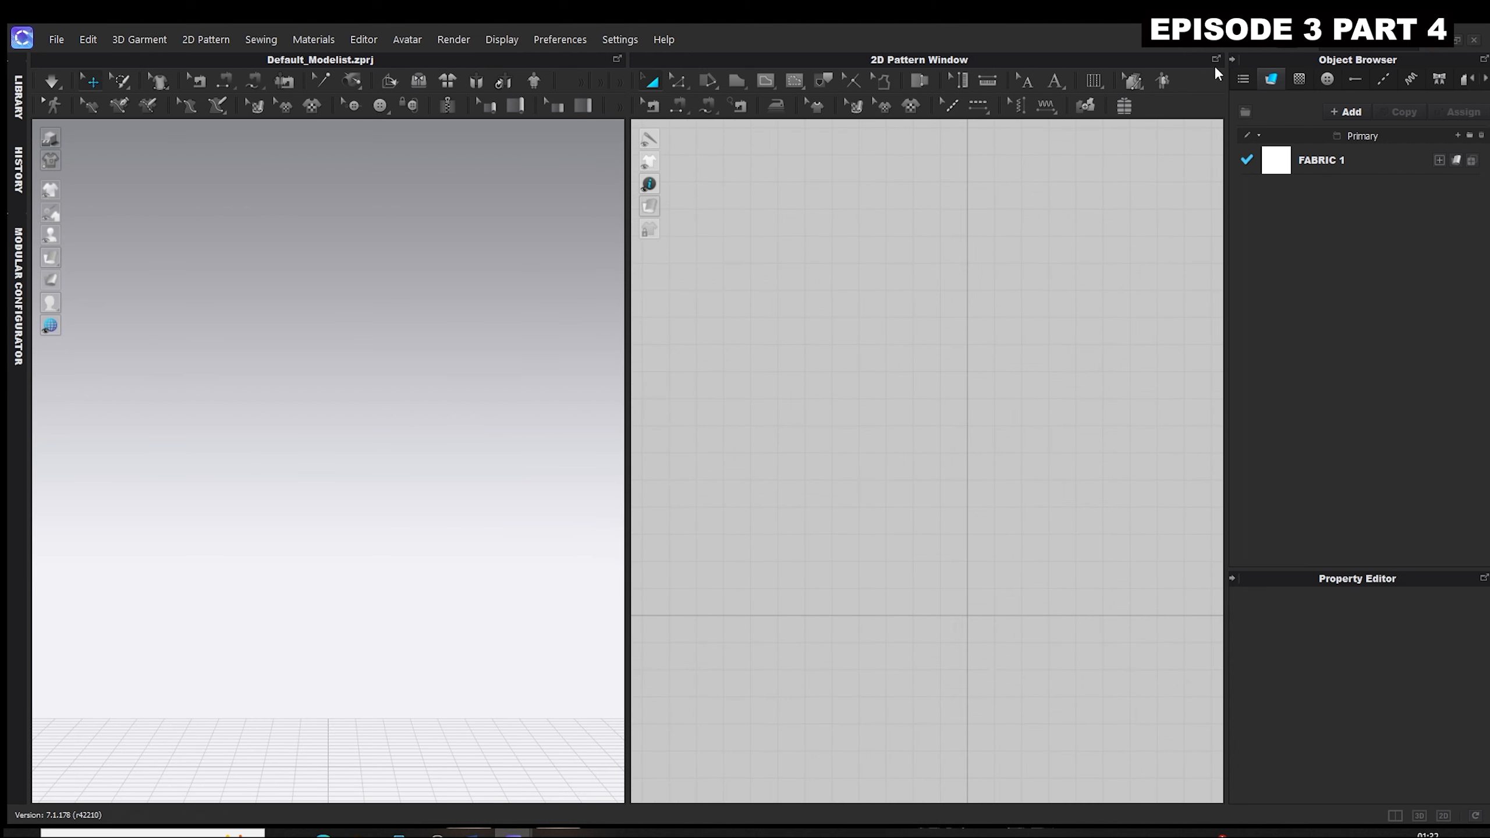
click(1233, 59)
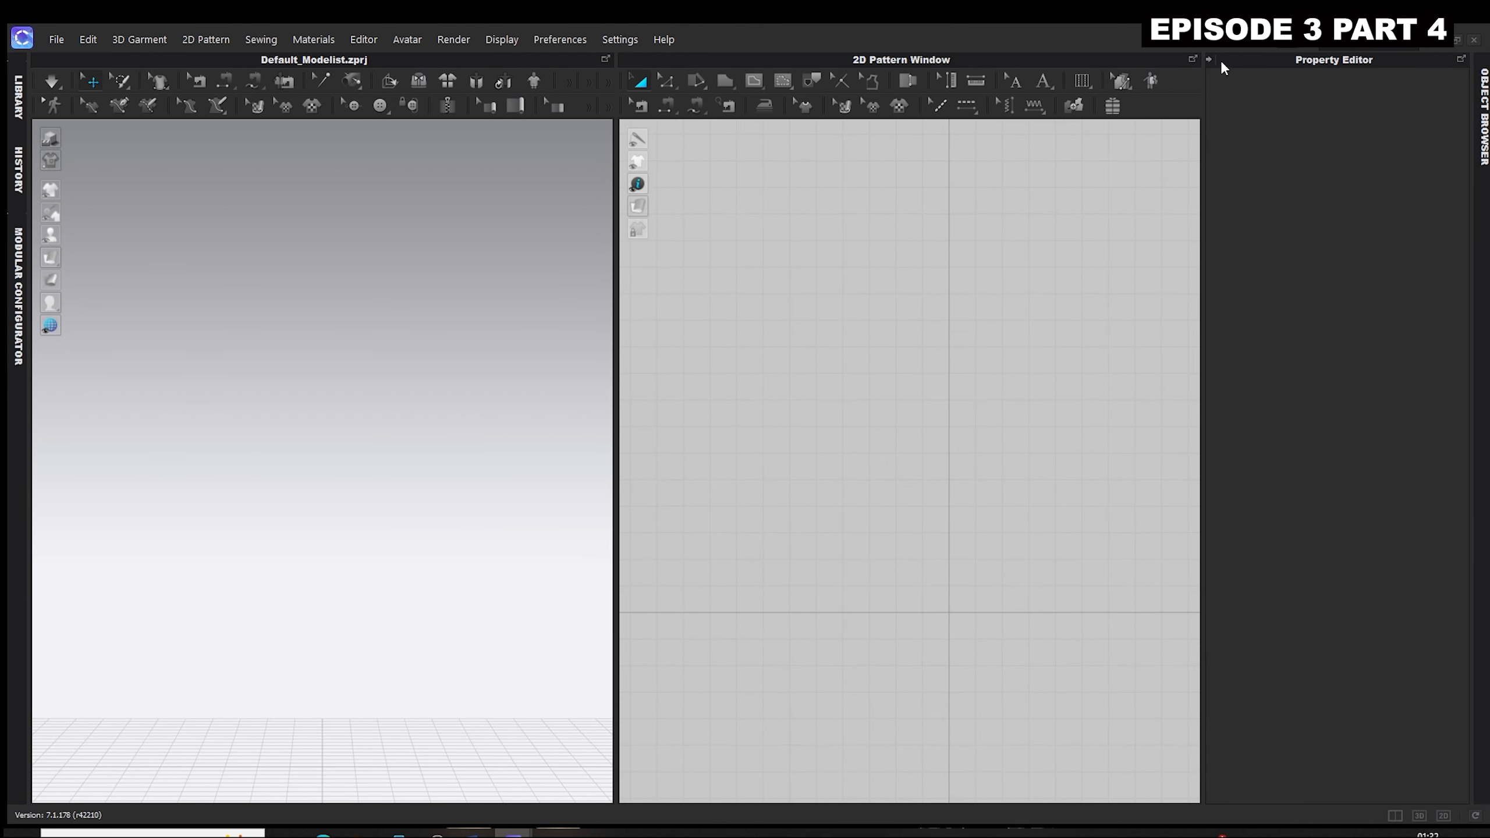
click(1209, 59)
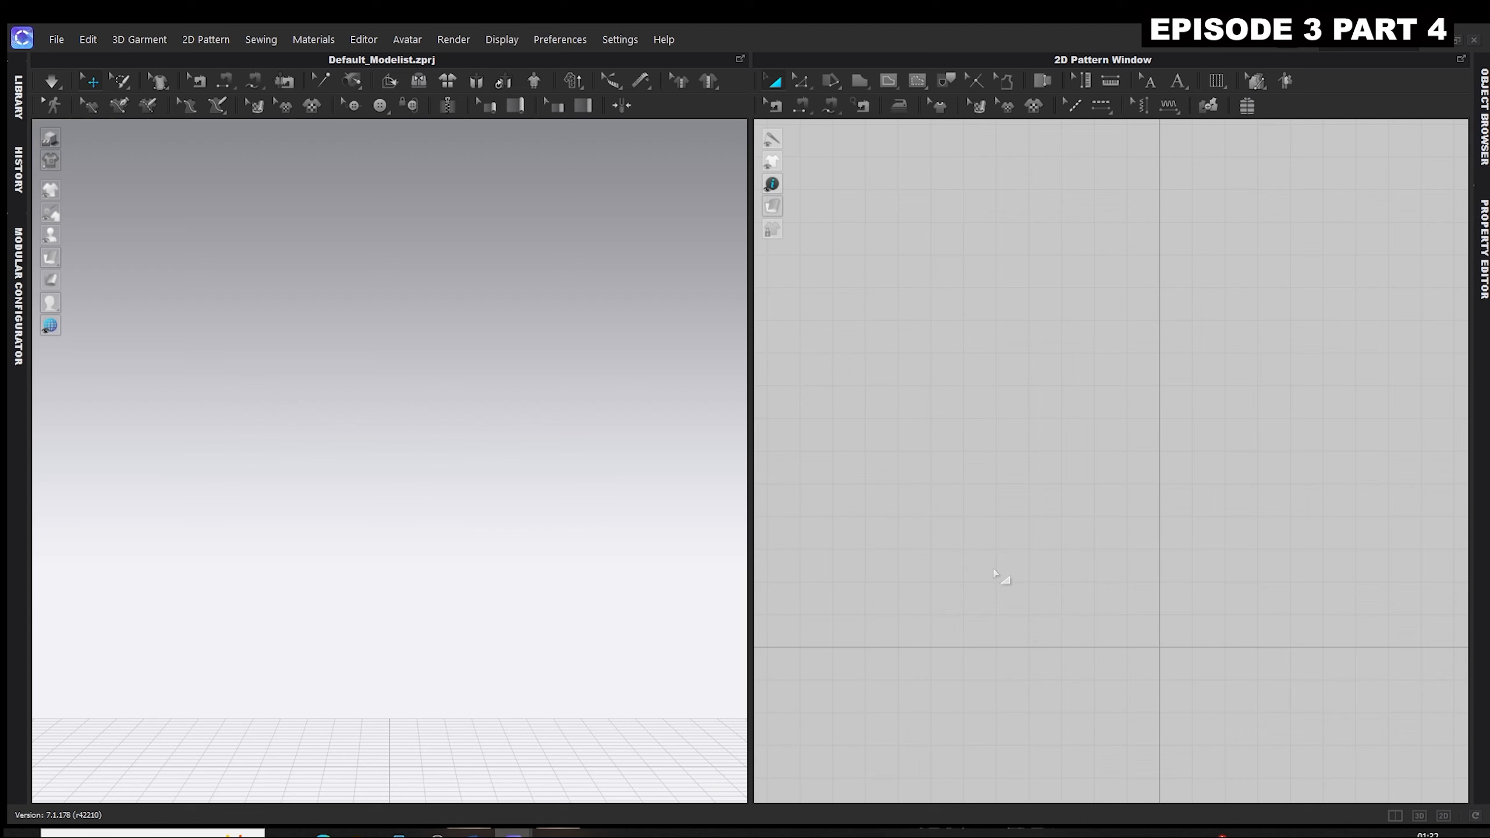
middle_drag(599, 572, 605, 496)
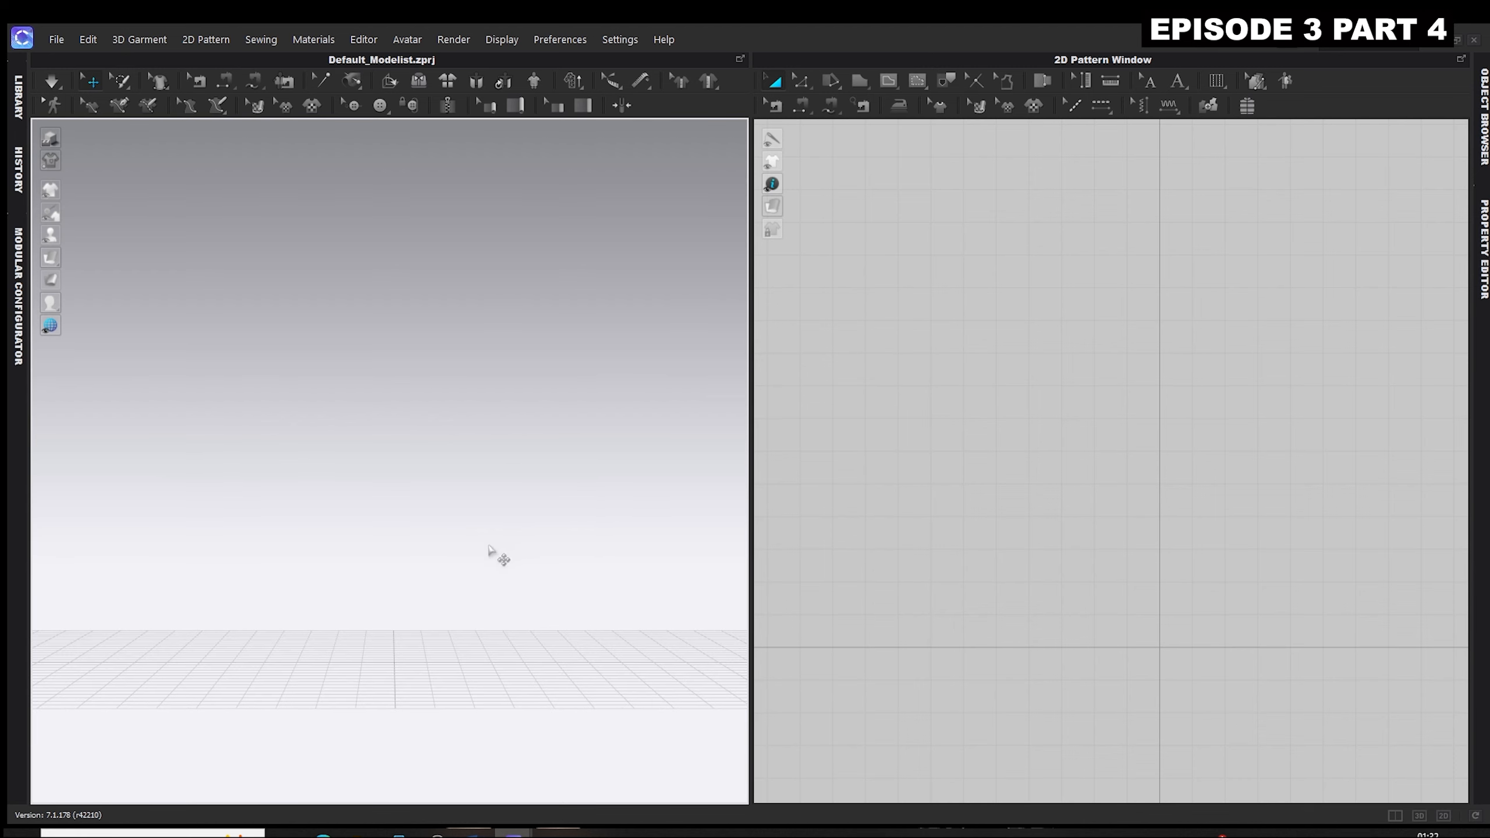
Load the garment TOPTS EVERY LEARN AVATAR SHORT INSIDE.zpac from the topts garment folder, and hide the library.
click(18, 96)
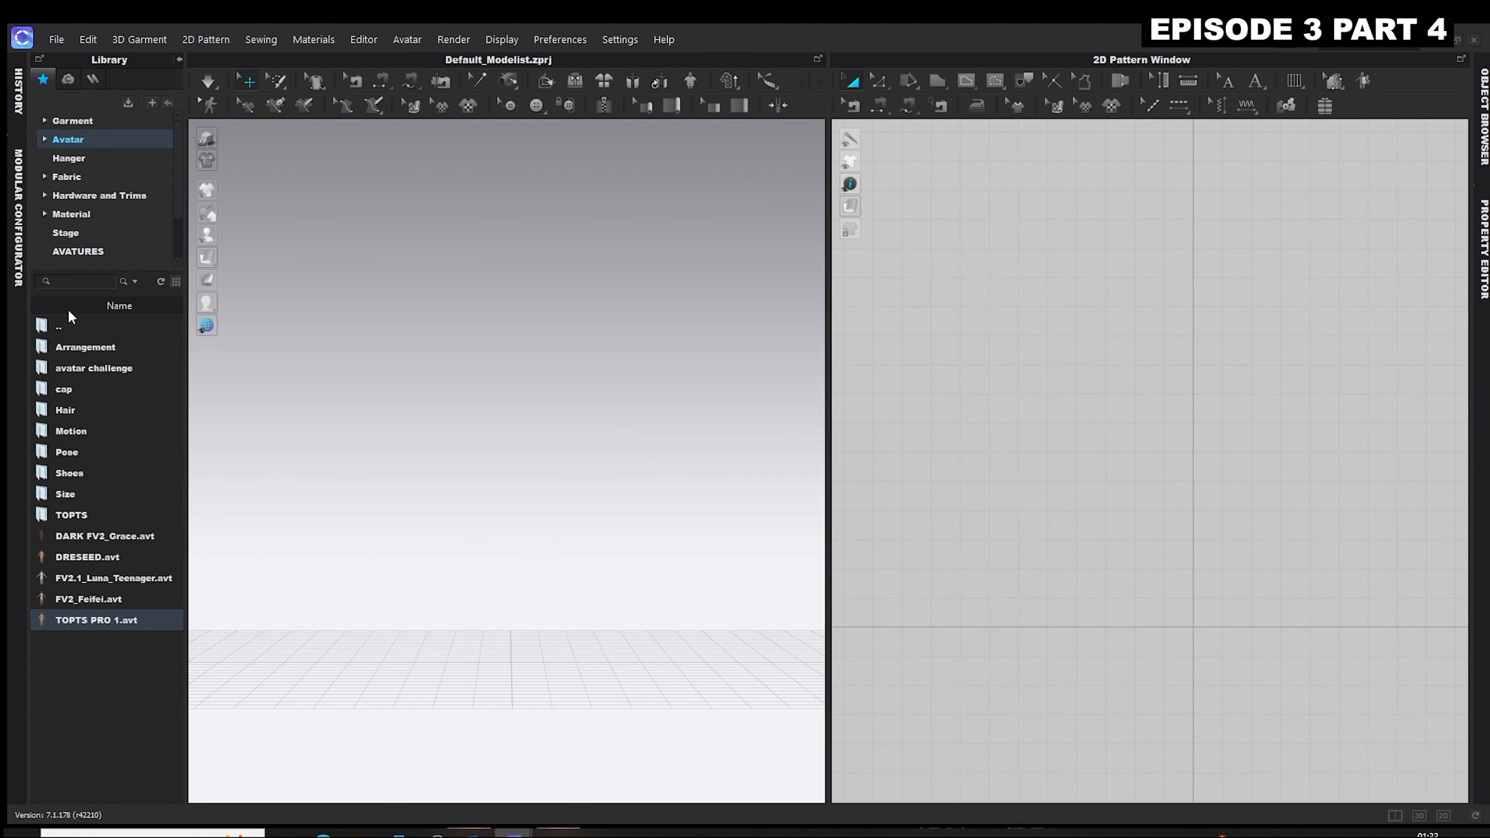
click(73, 121)
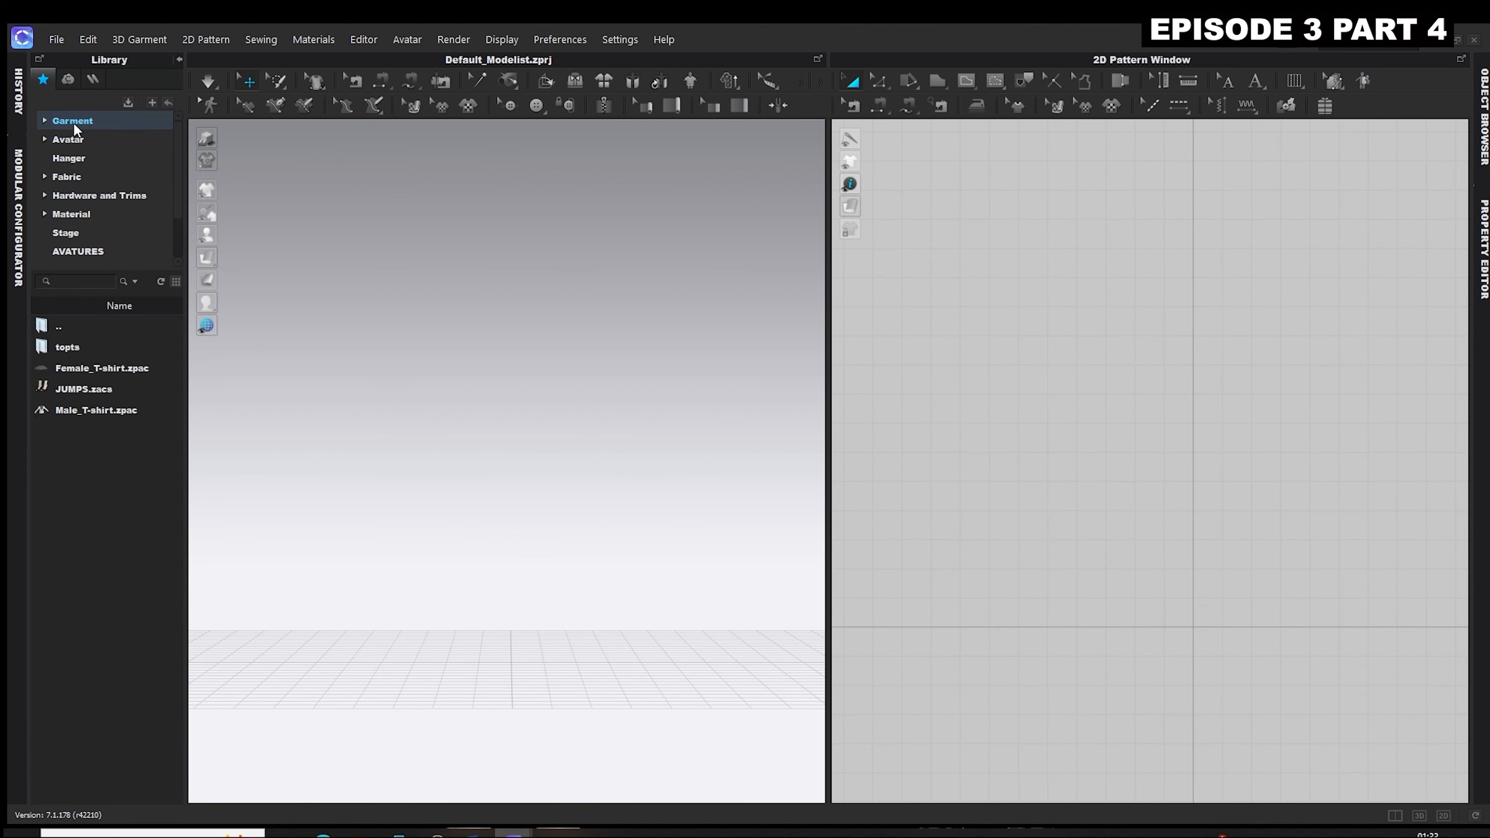
double_click(79, 346)
scroll(118, 575, down, 7)
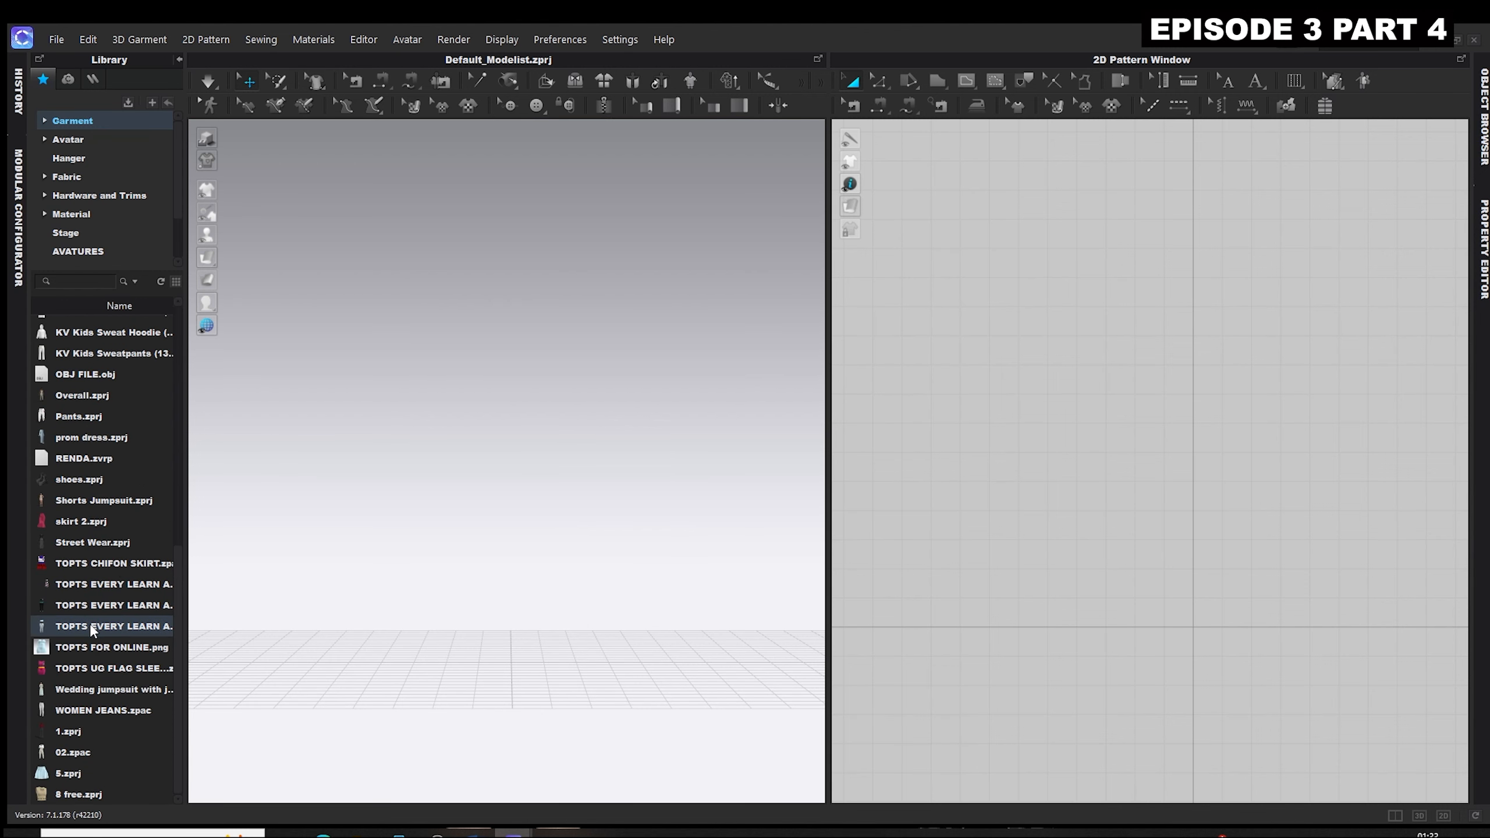
mouse_move(91, 624)
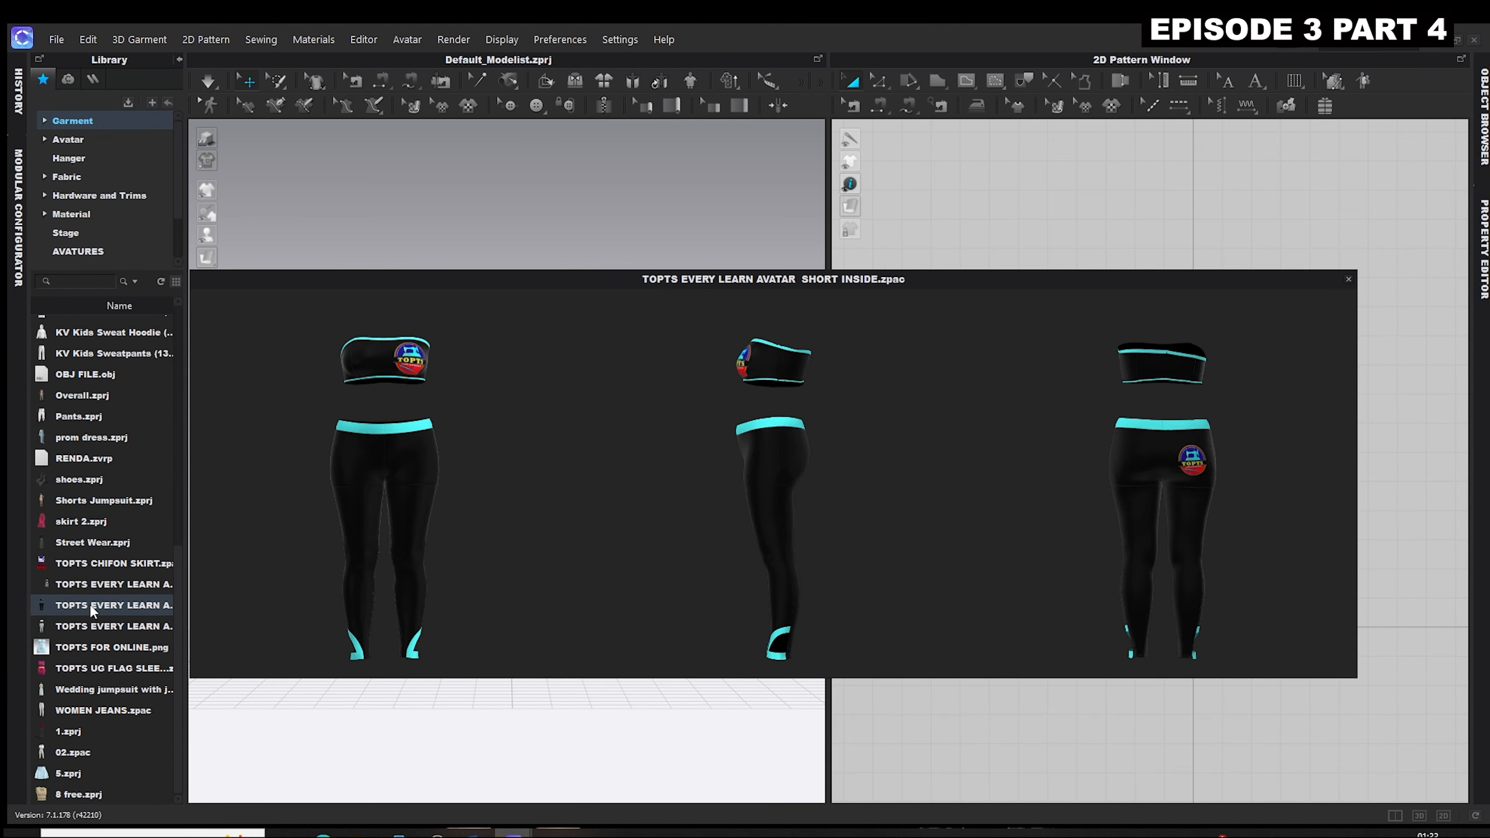
double_click(89, 603)
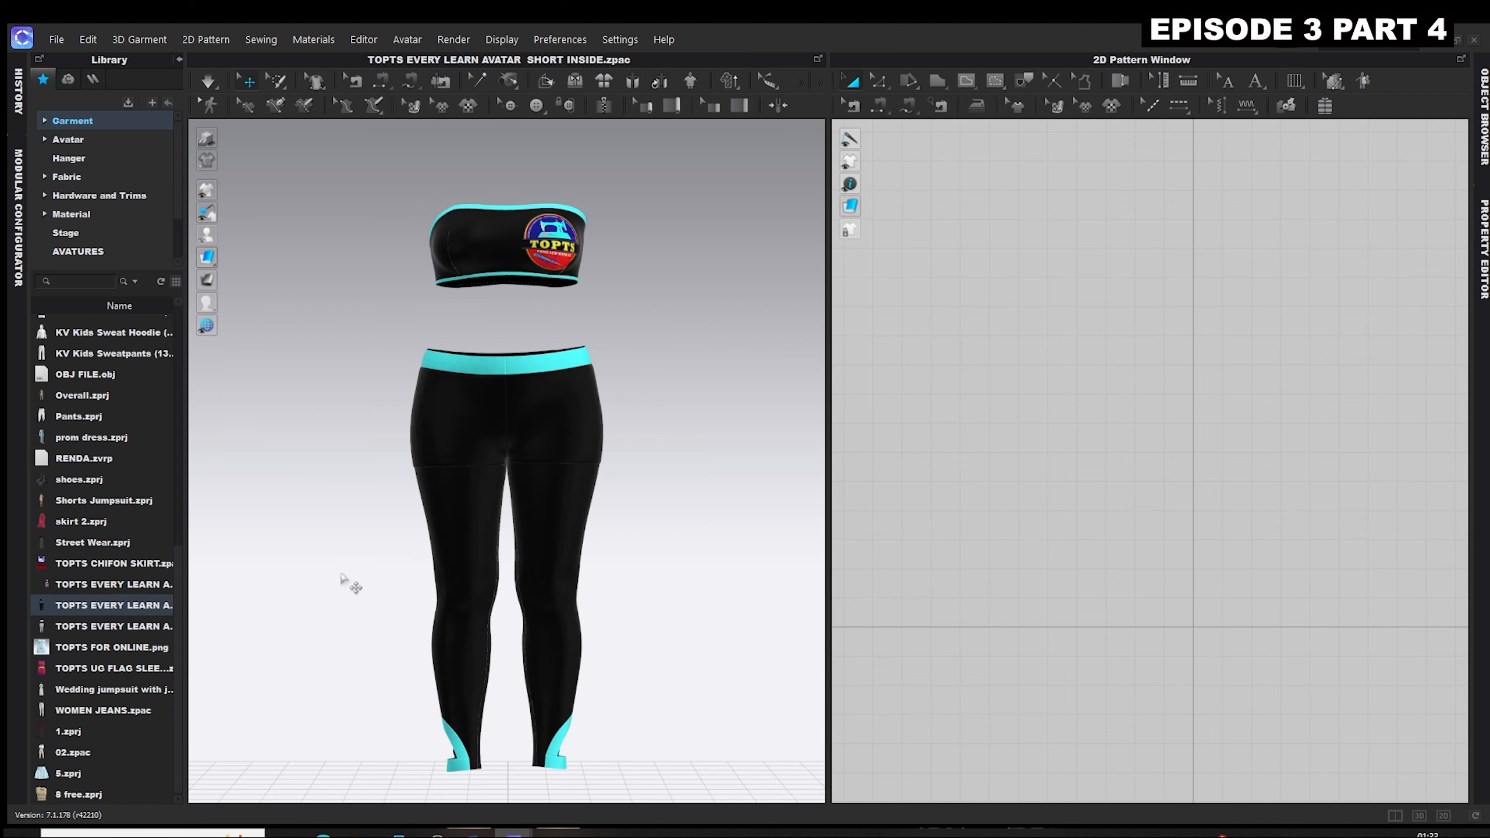
click(178, 59)
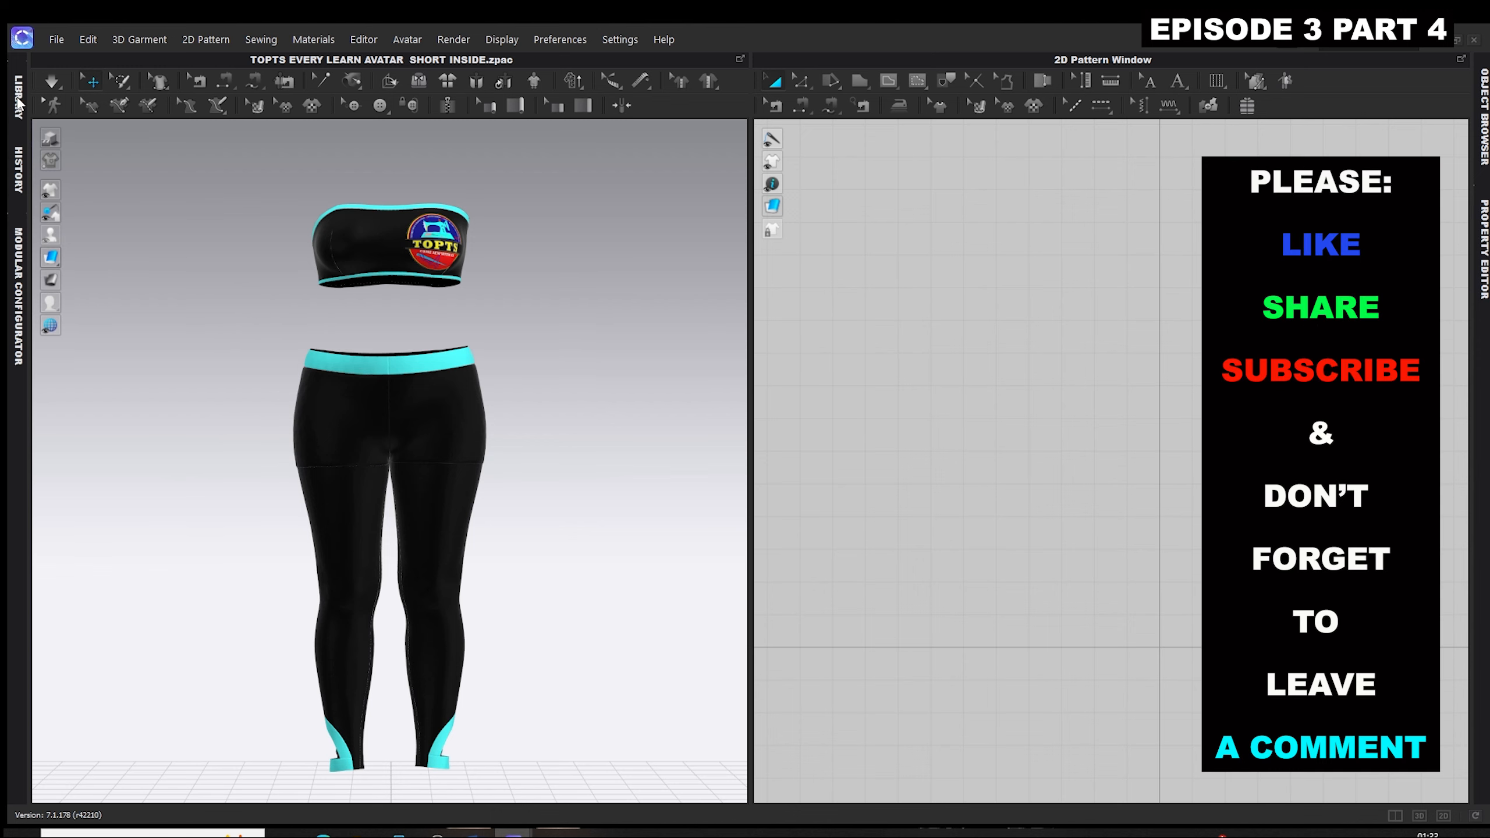
Load the avatar TOPTS PRO 1.avt from the Female_V2 folder, maintaining the current avatar's size and pose, and hide the library.
click(20, 102)
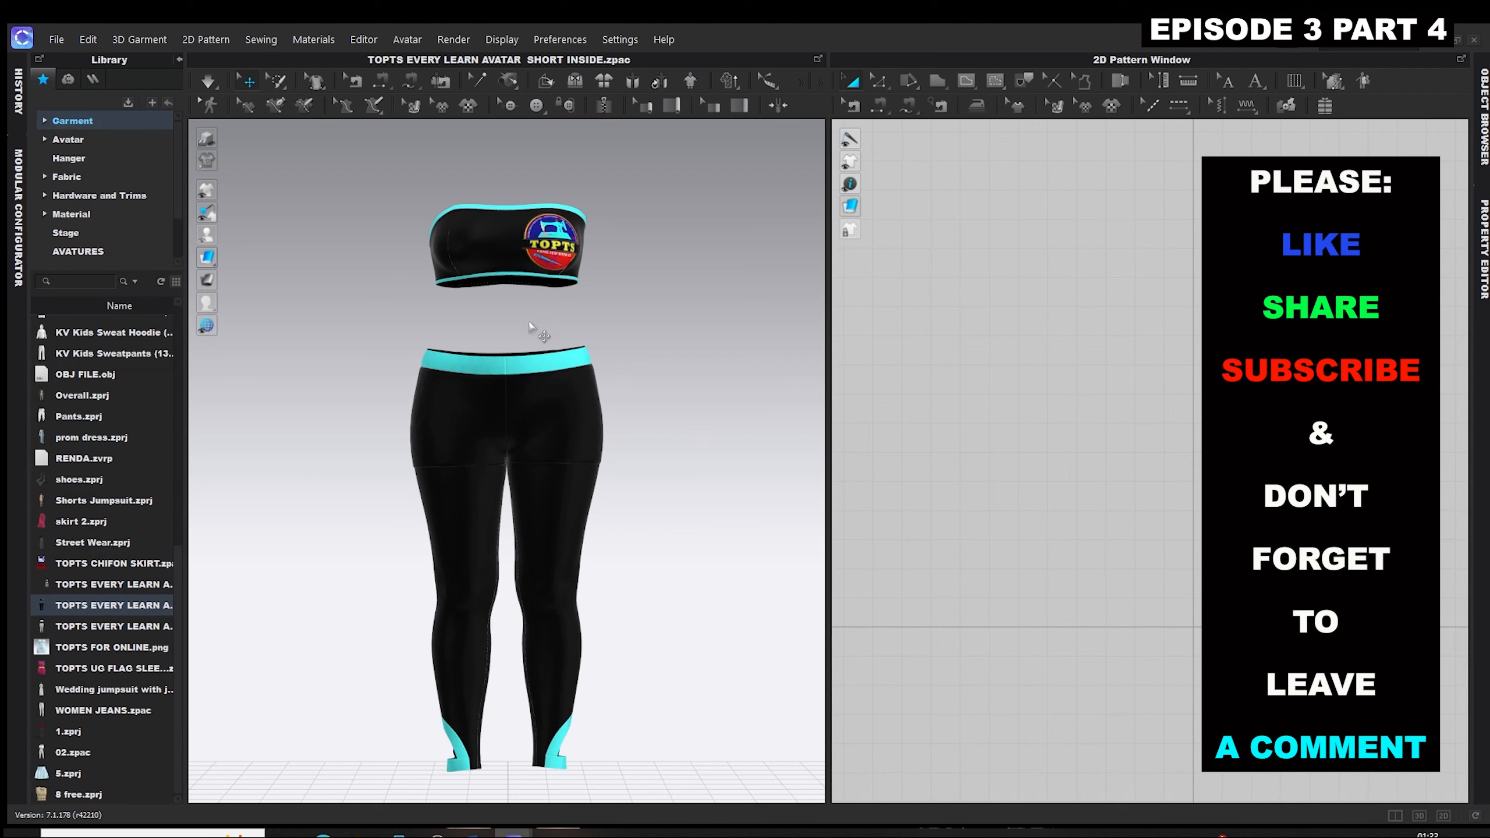
click(73, 139)
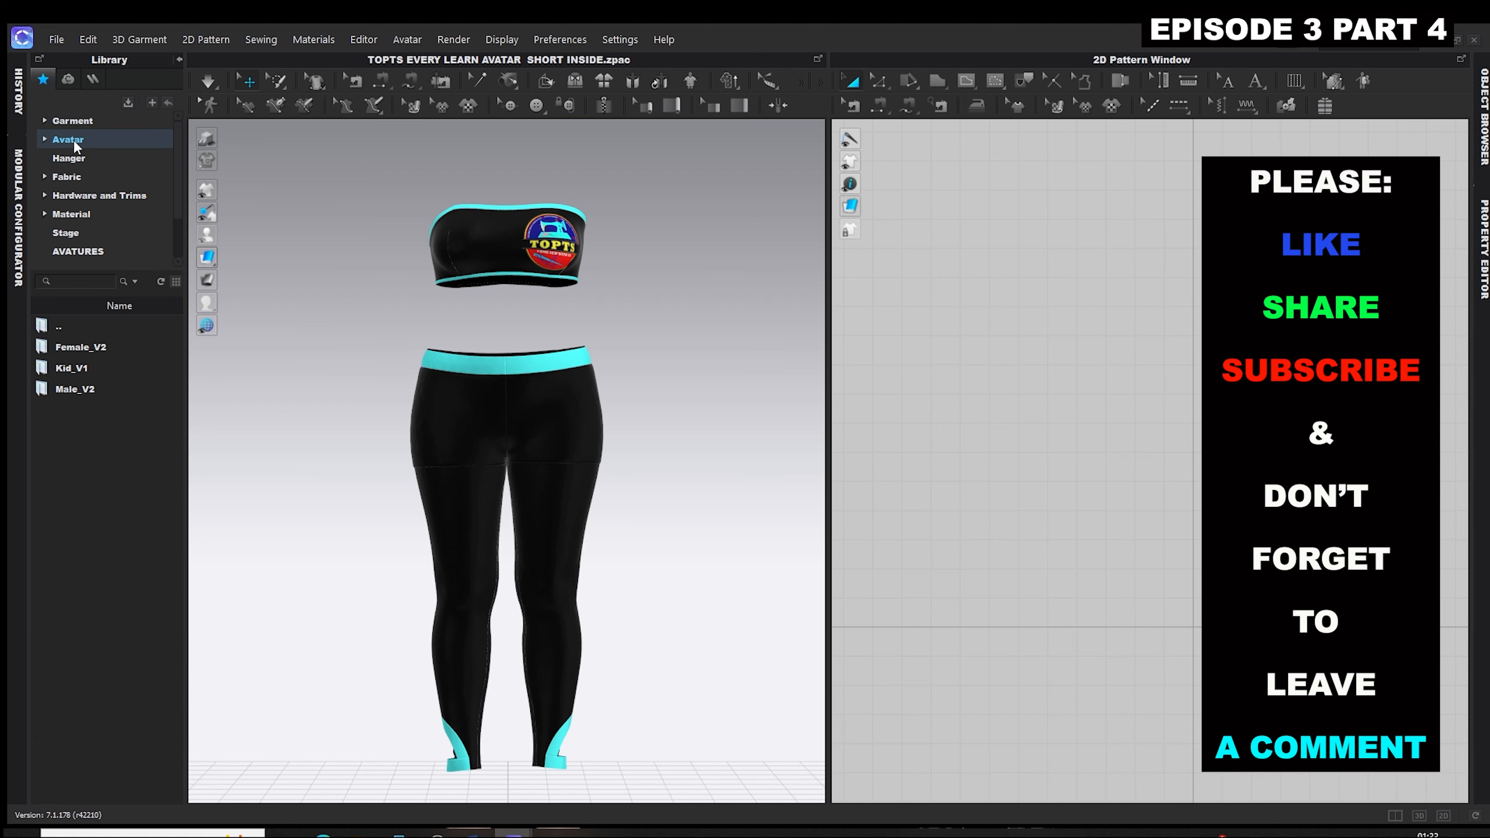
double_click(75, 348)
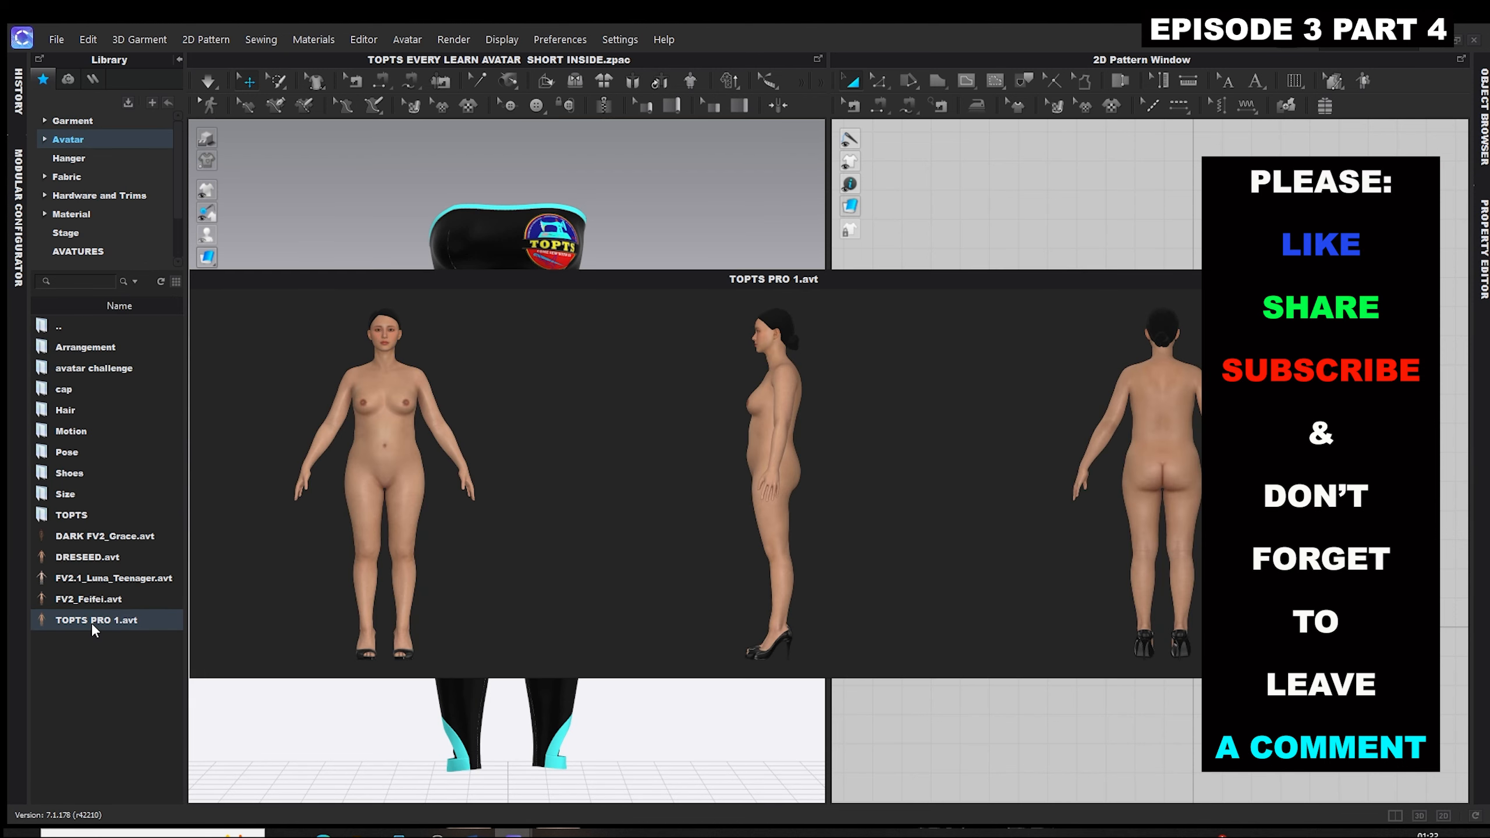
double_click(91, 622)
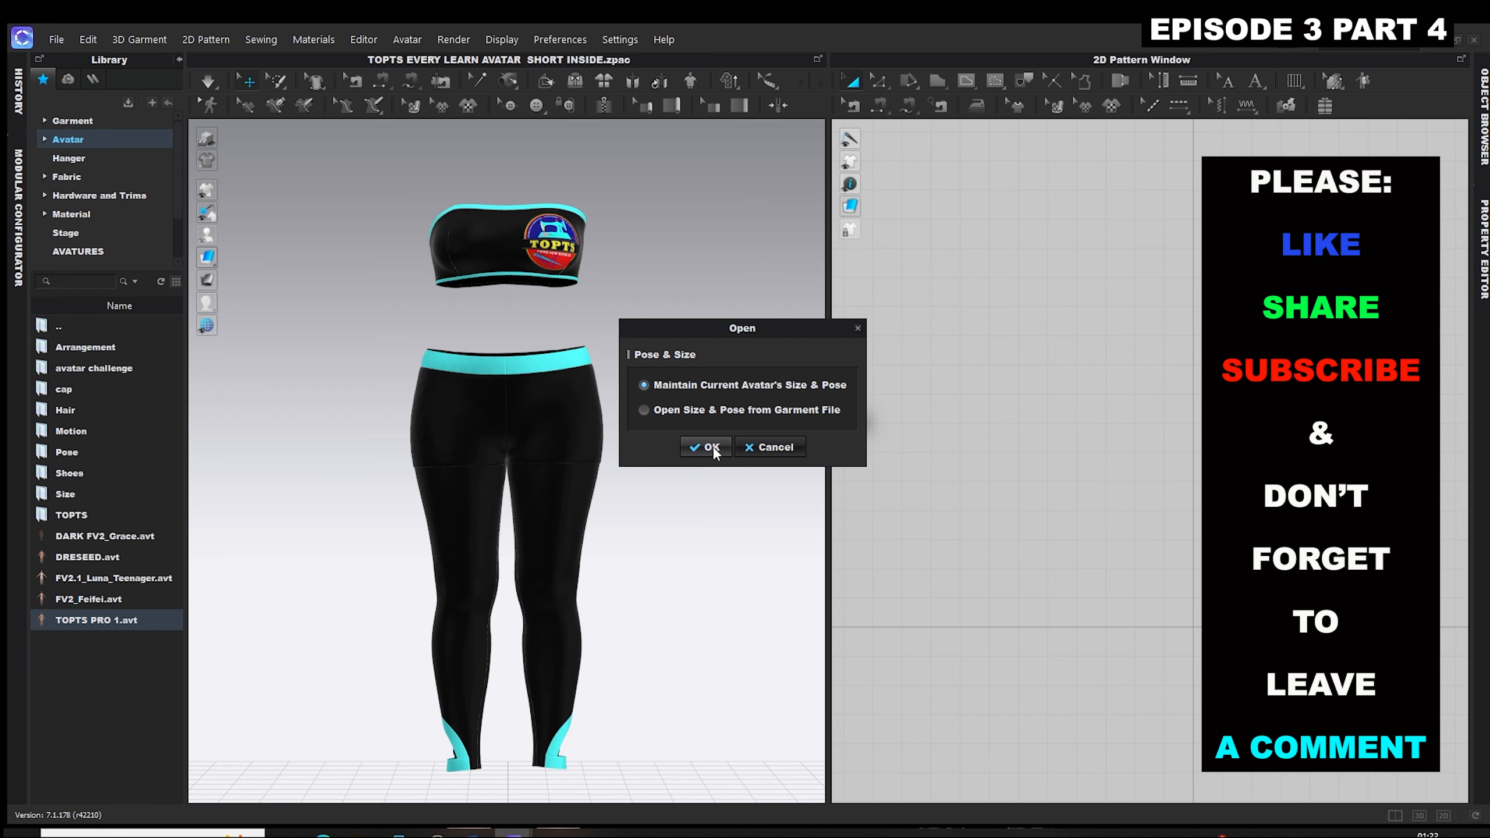
click(710, 448)
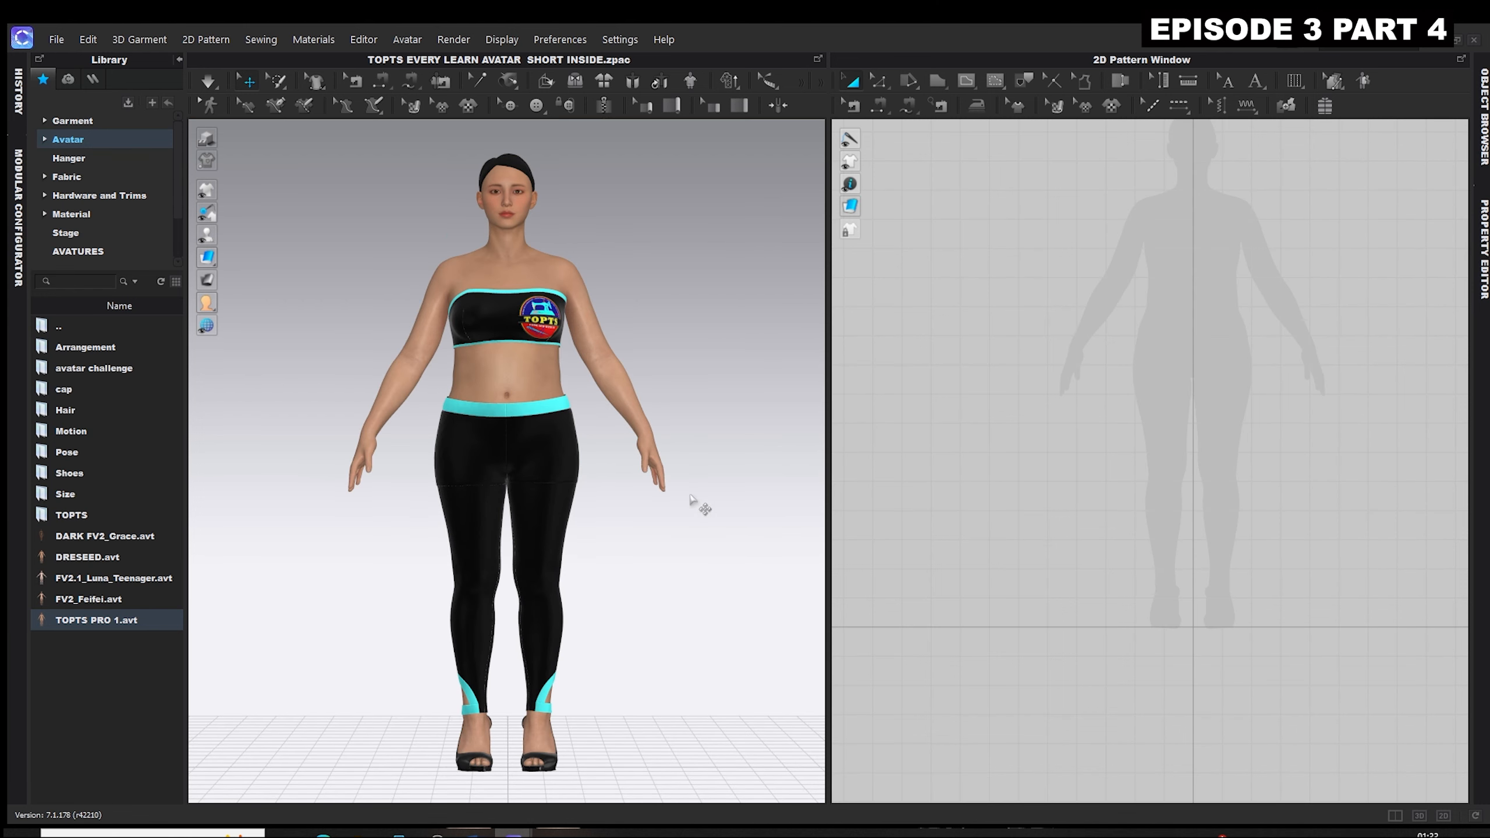
click(178, 59)
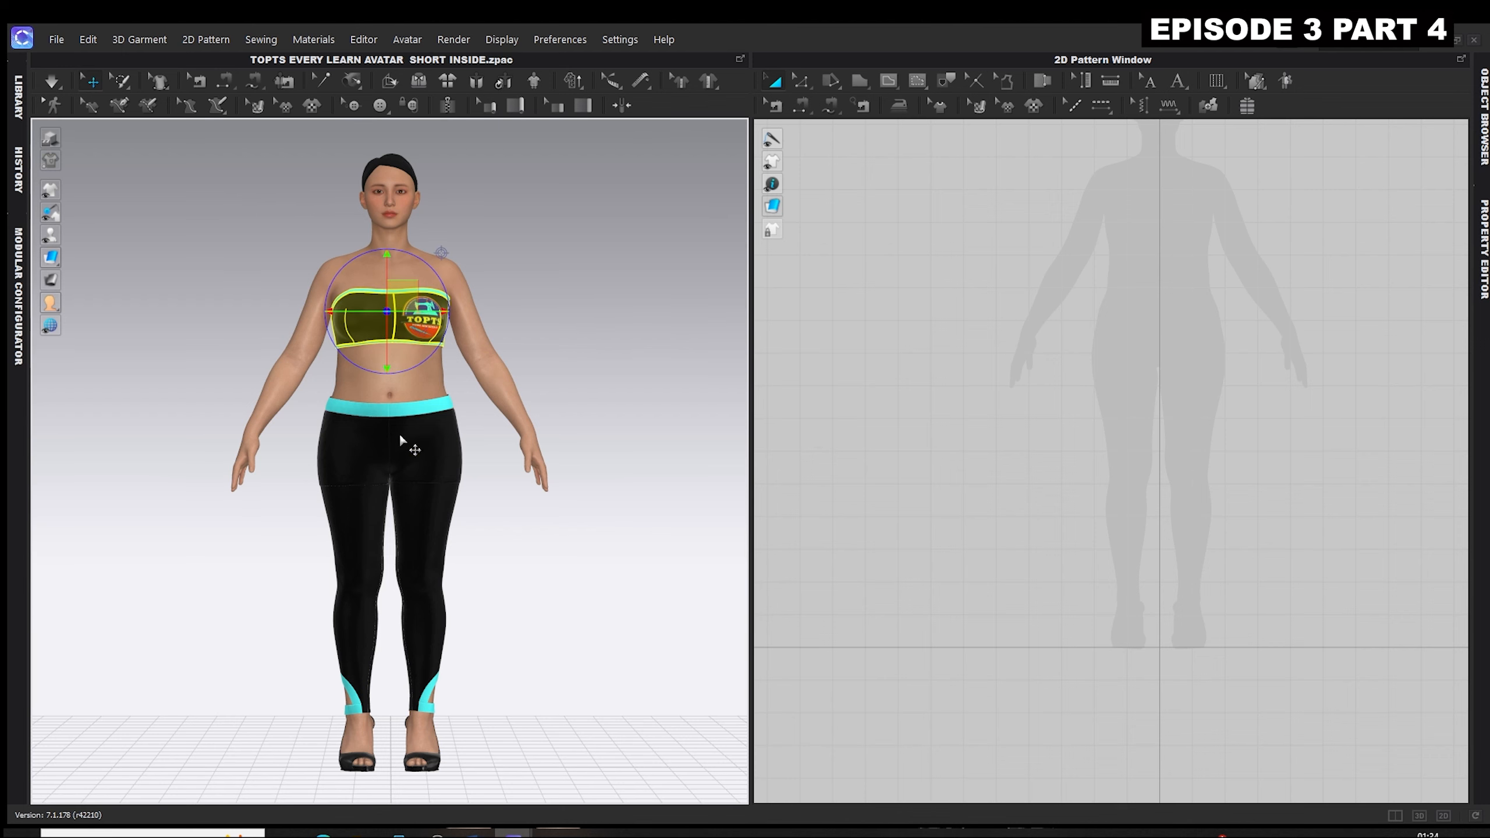
Switch to the A-line skirt project, examine its waistband on the avatar, and return to the new top-and-leggings project.
mouse_move(590, 414)
right_down()
mouse_move(179, 376)
mouse_move(565, 402)
right_up()
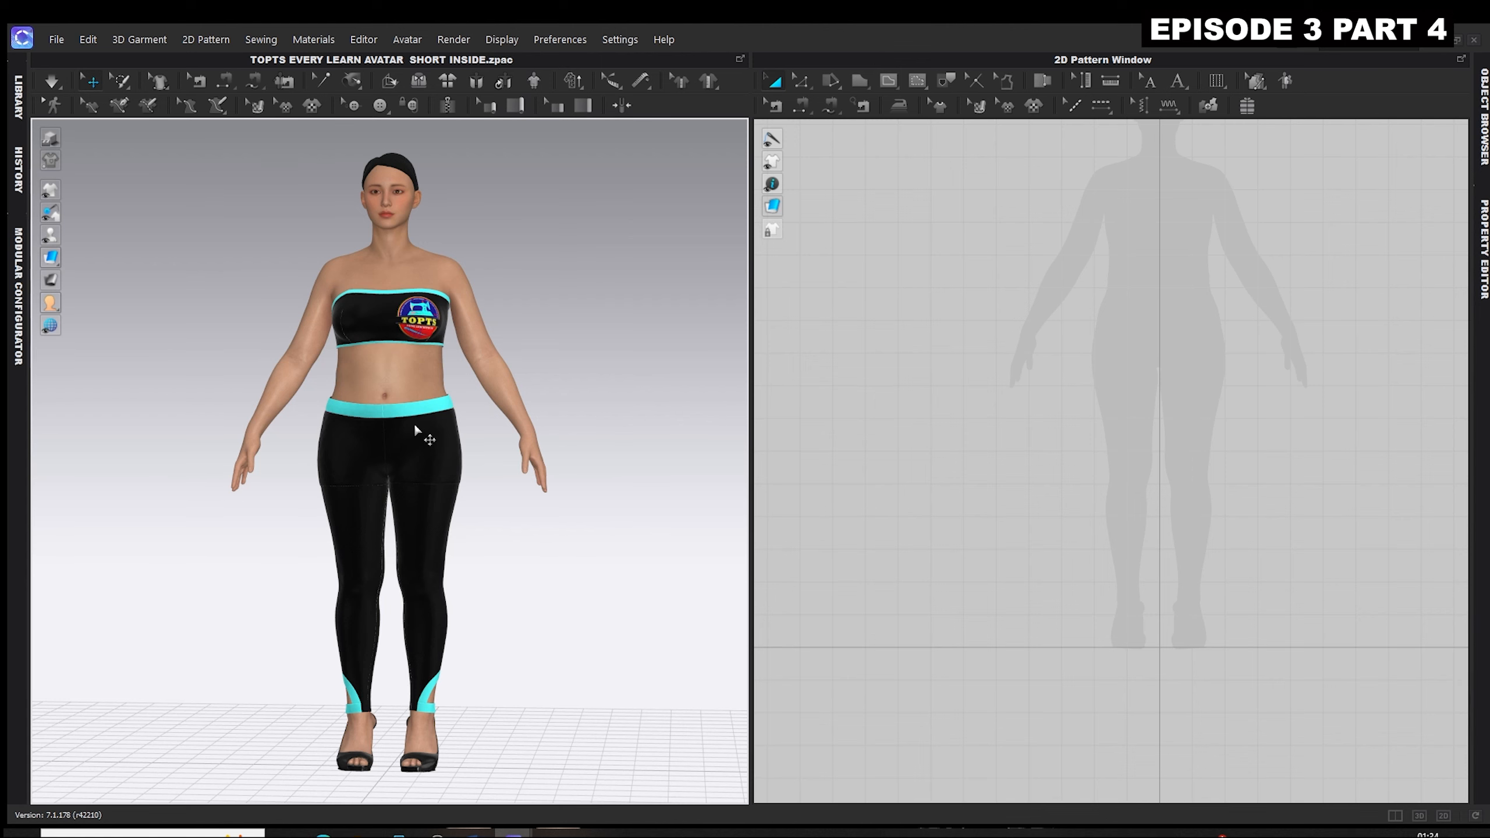
mouse_move(513, 832)
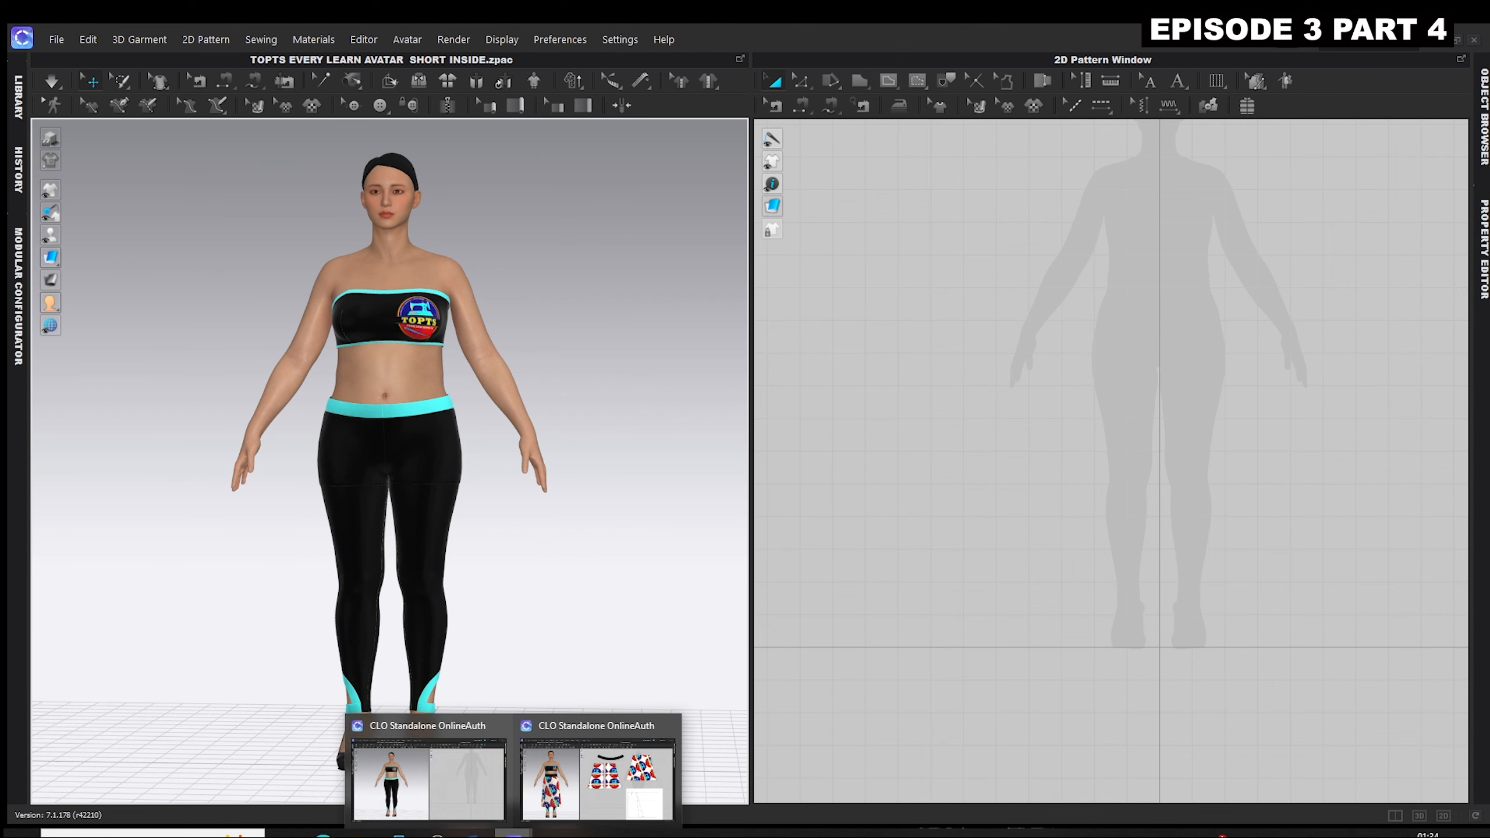
click(589, 791)
right_drag(435, 443, 331, 376)
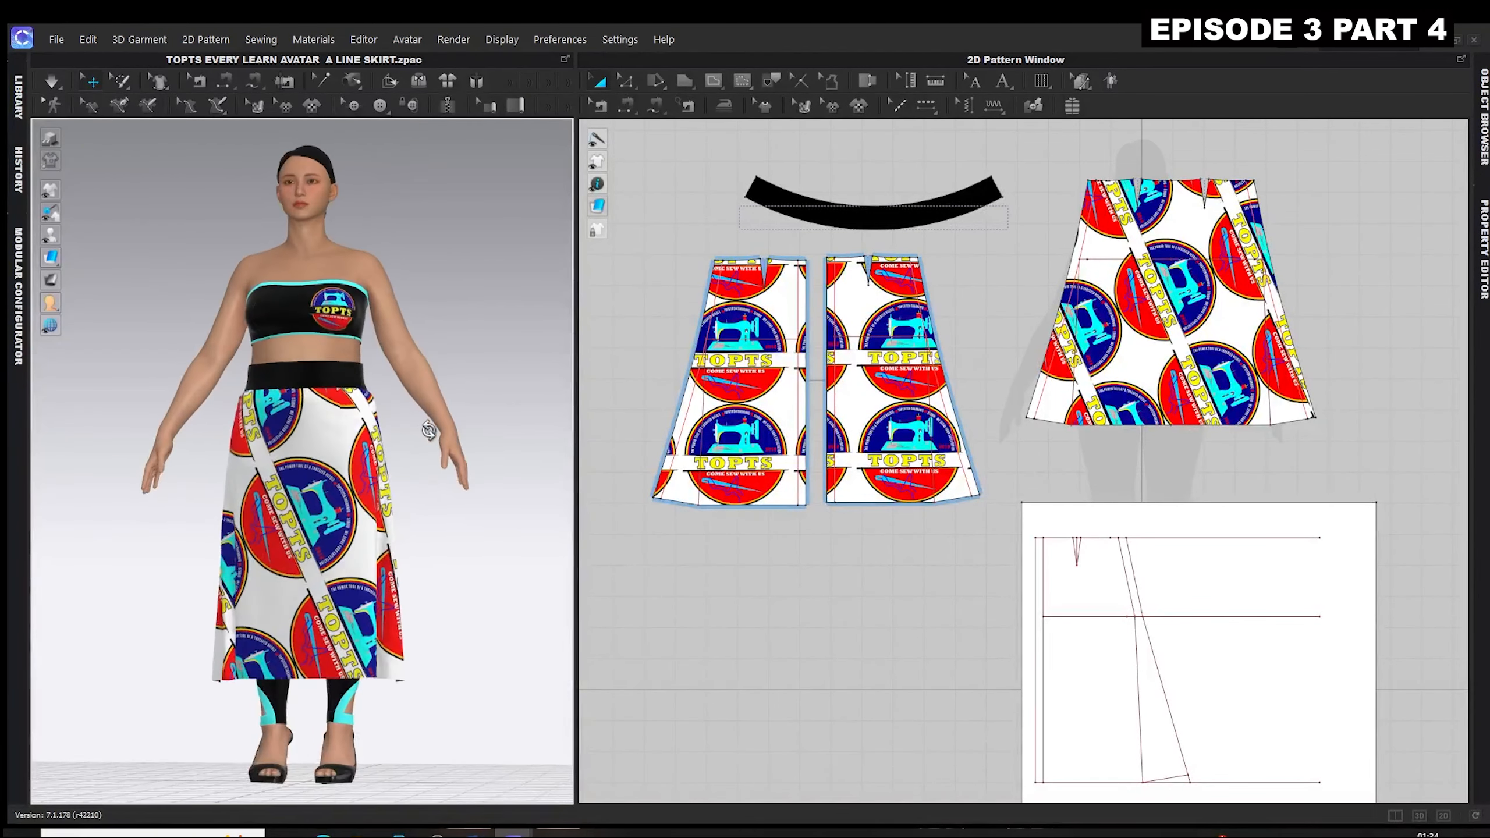
click(332, 376)
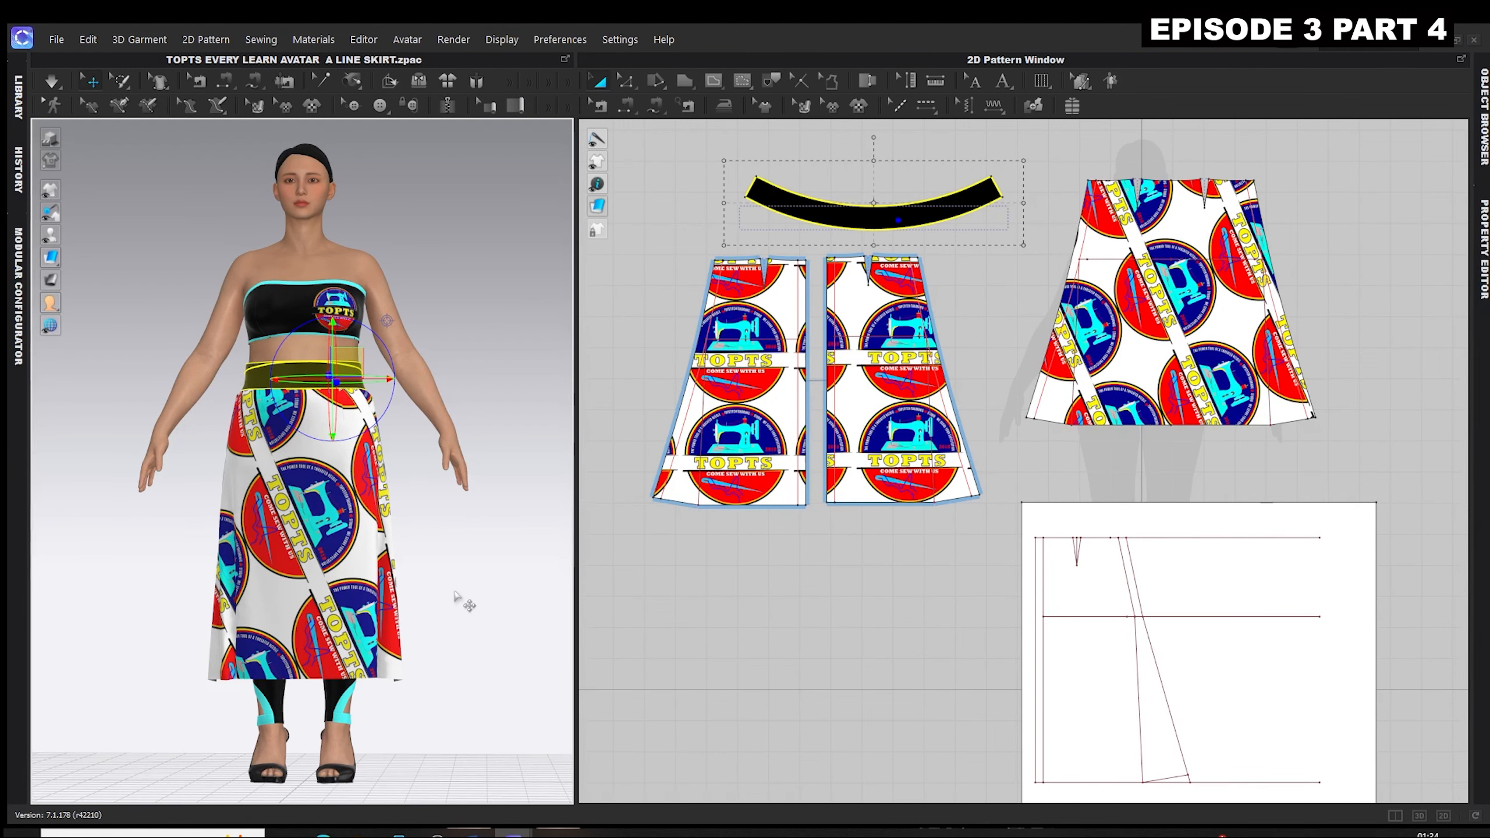
mouse_move(513, 832)
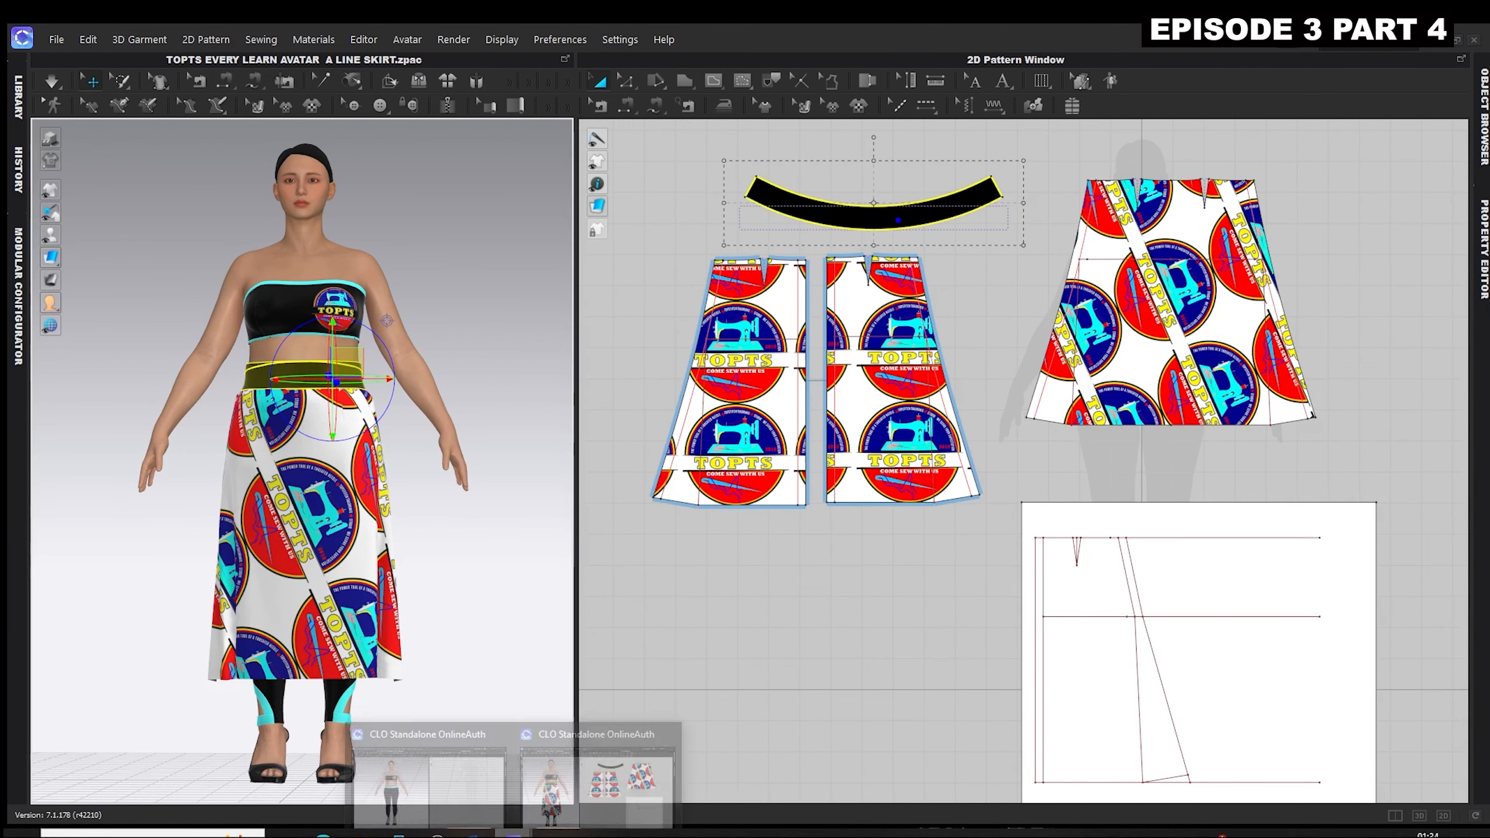
click(428, 780)
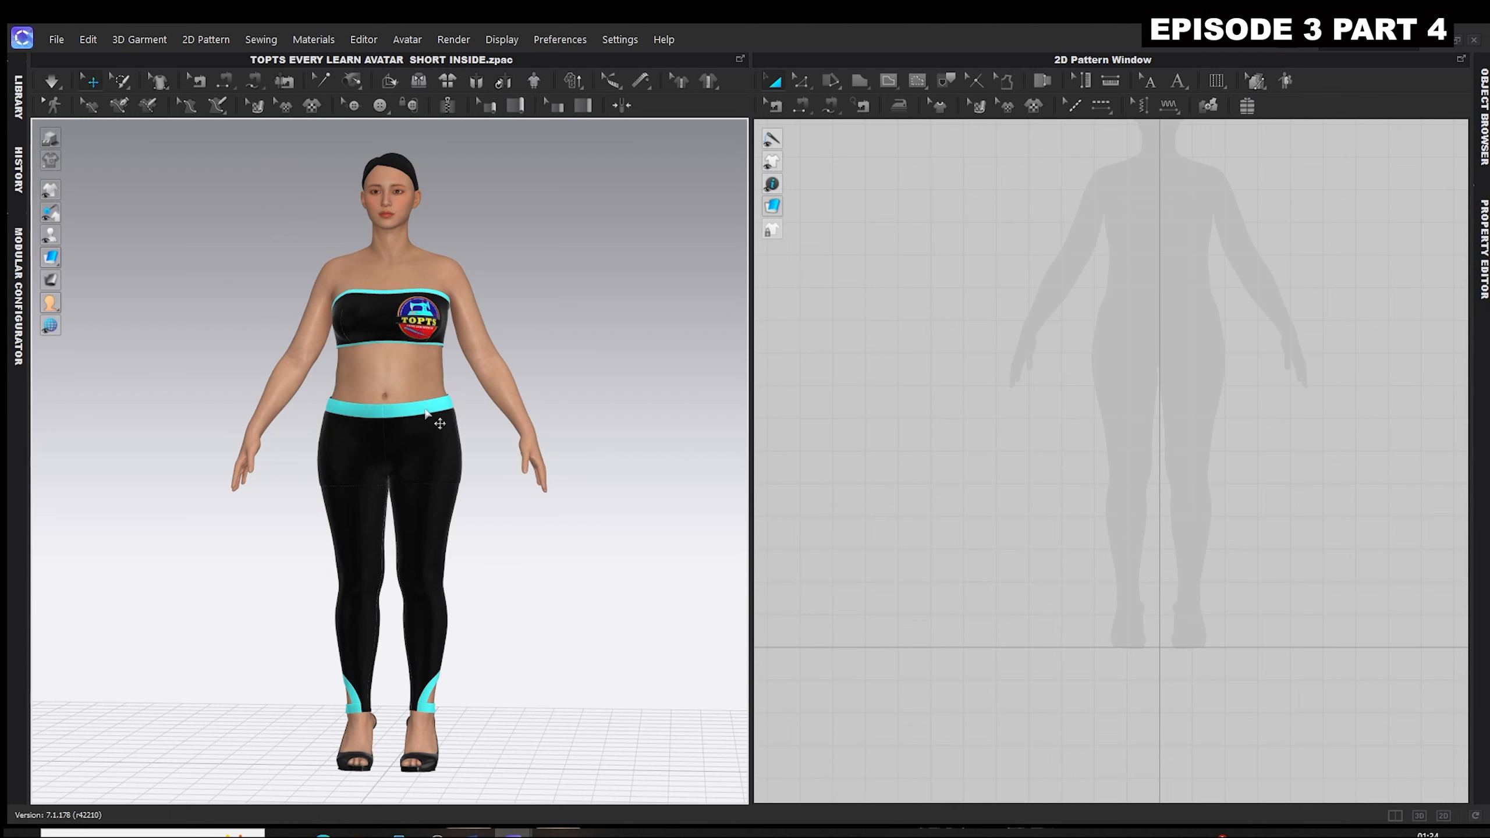
Check the avatar's waist and hip circumferences with Edit Measure (Avatar), viewing the body from the front and side.
scroll(428, 425, up, 5)
scroll(430, 427, up, 2)
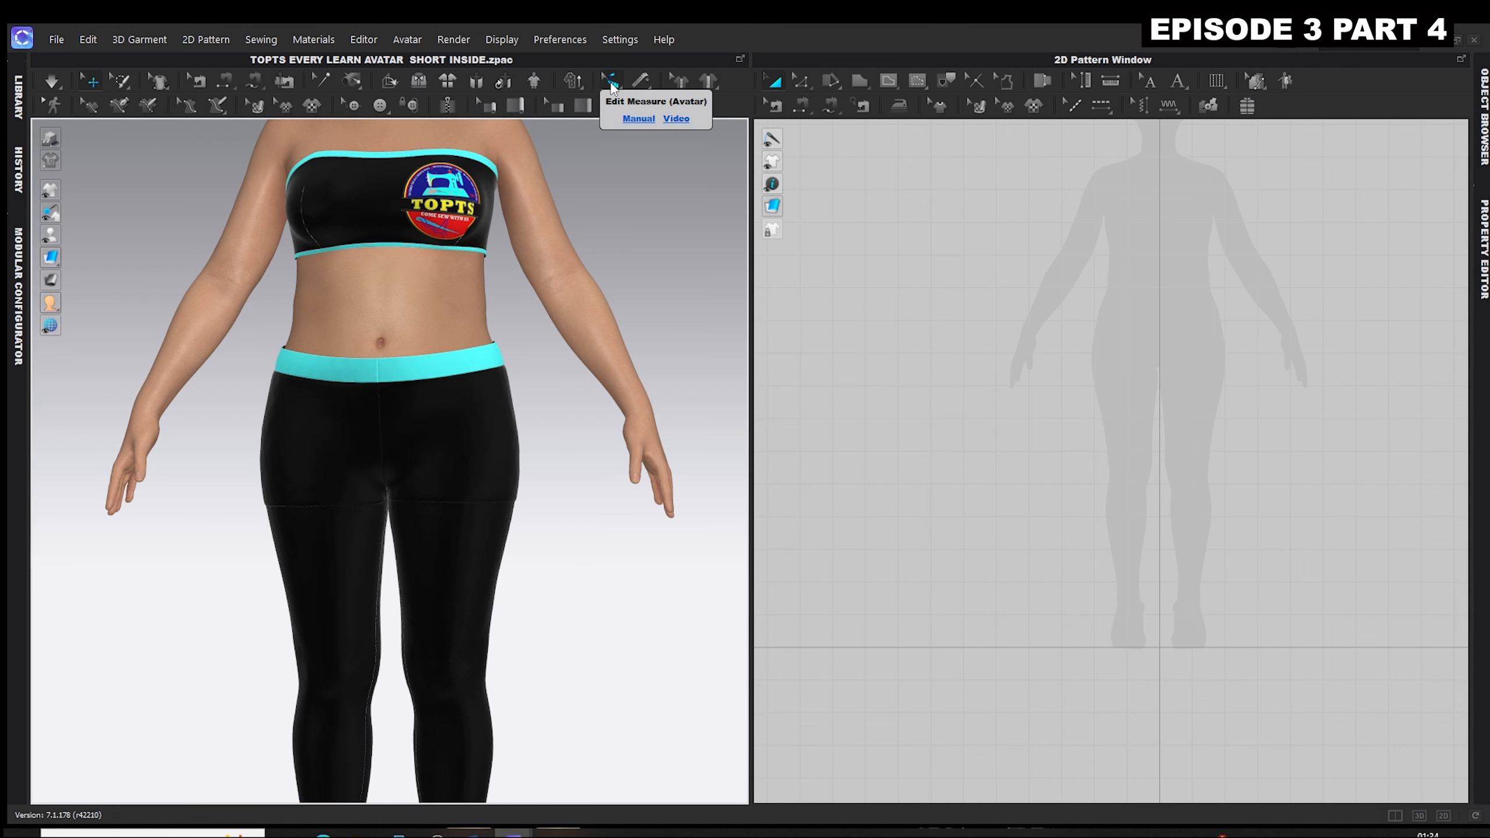
click(611, 85)
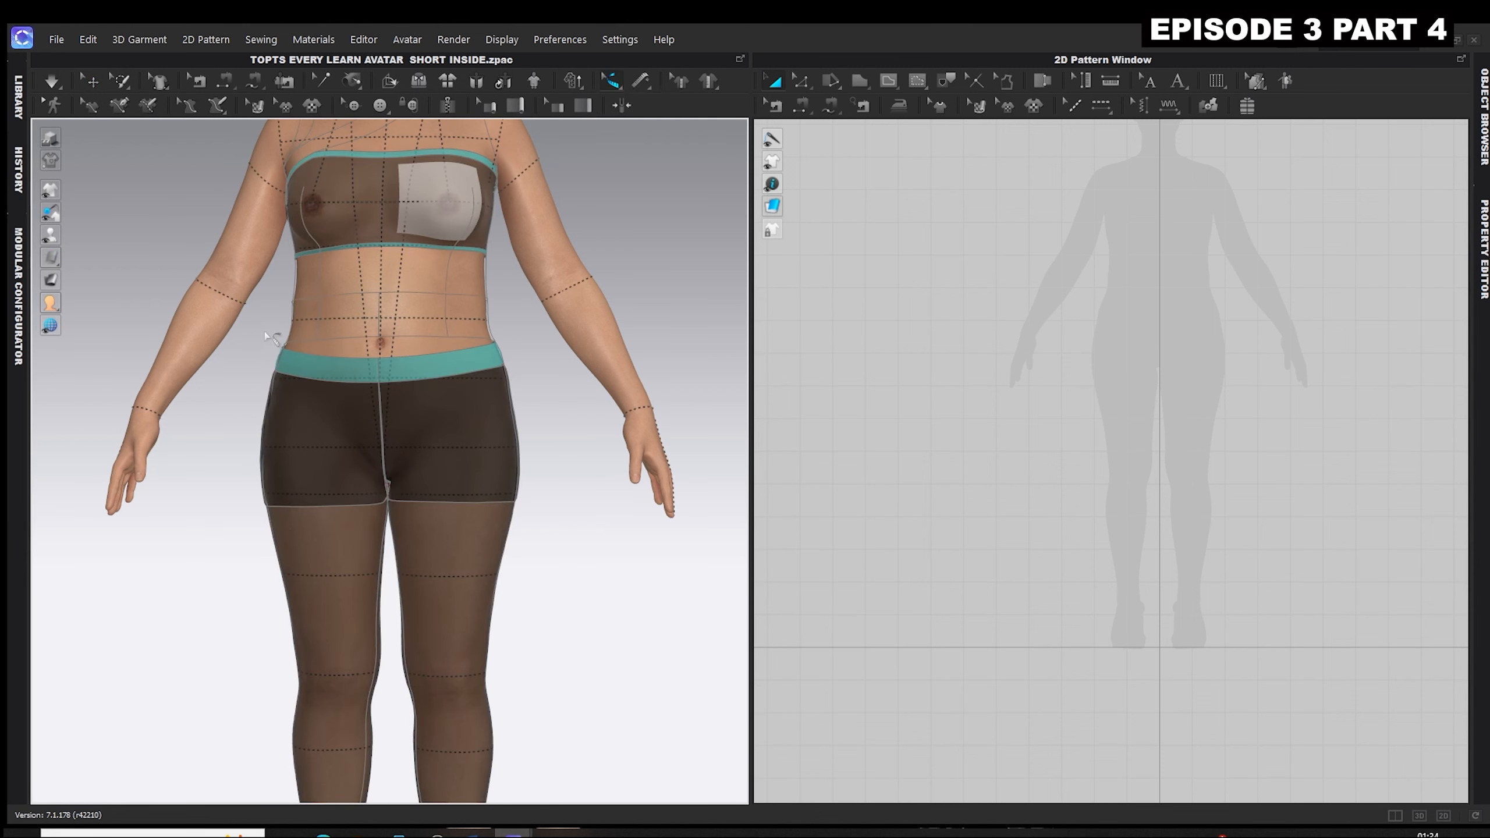
click(350, 324)
right_drag(350, 324, 317, 319)
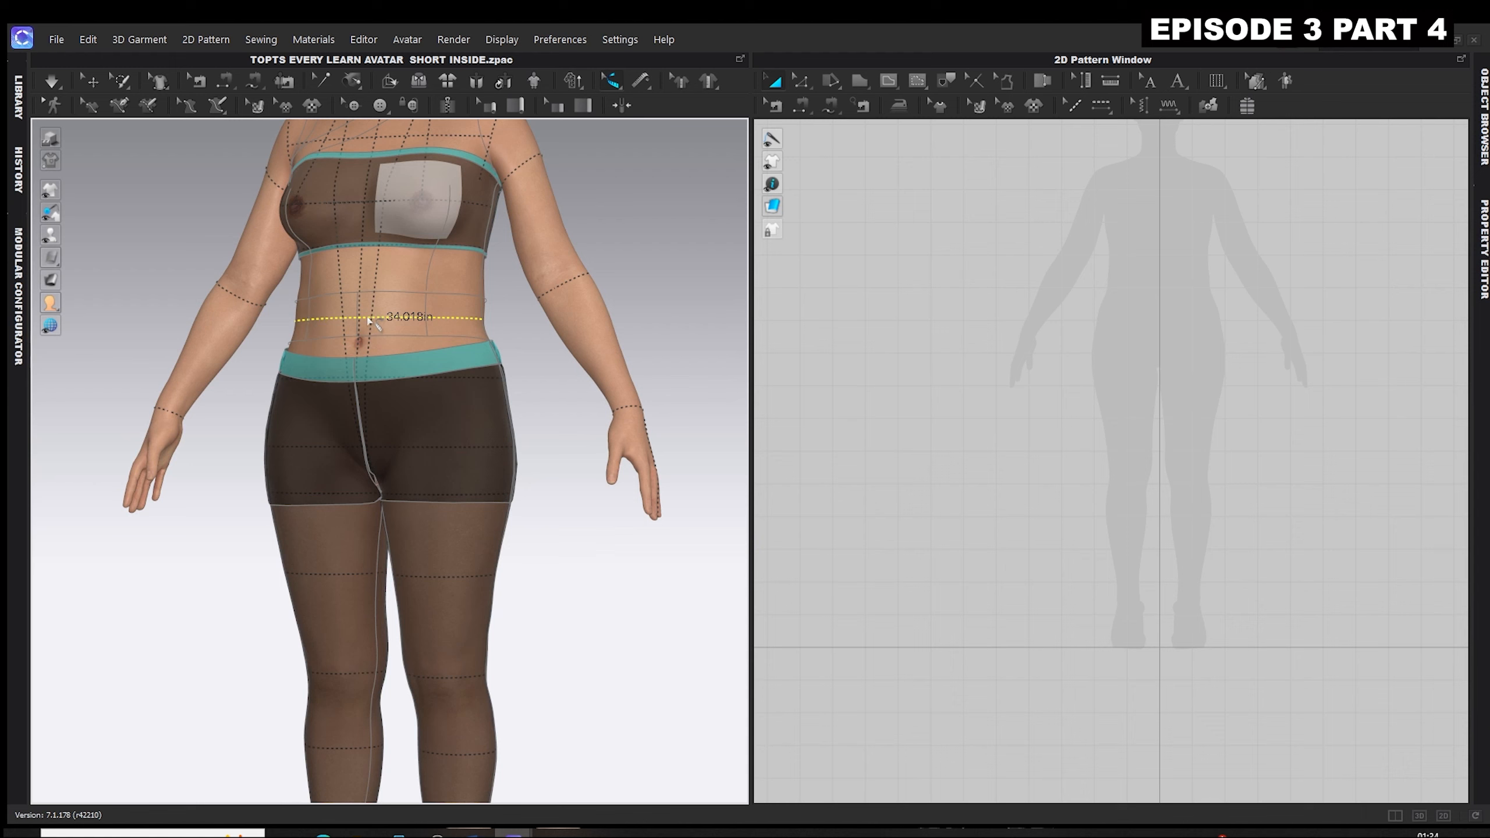
right_drag(279, 412, 506, 409)
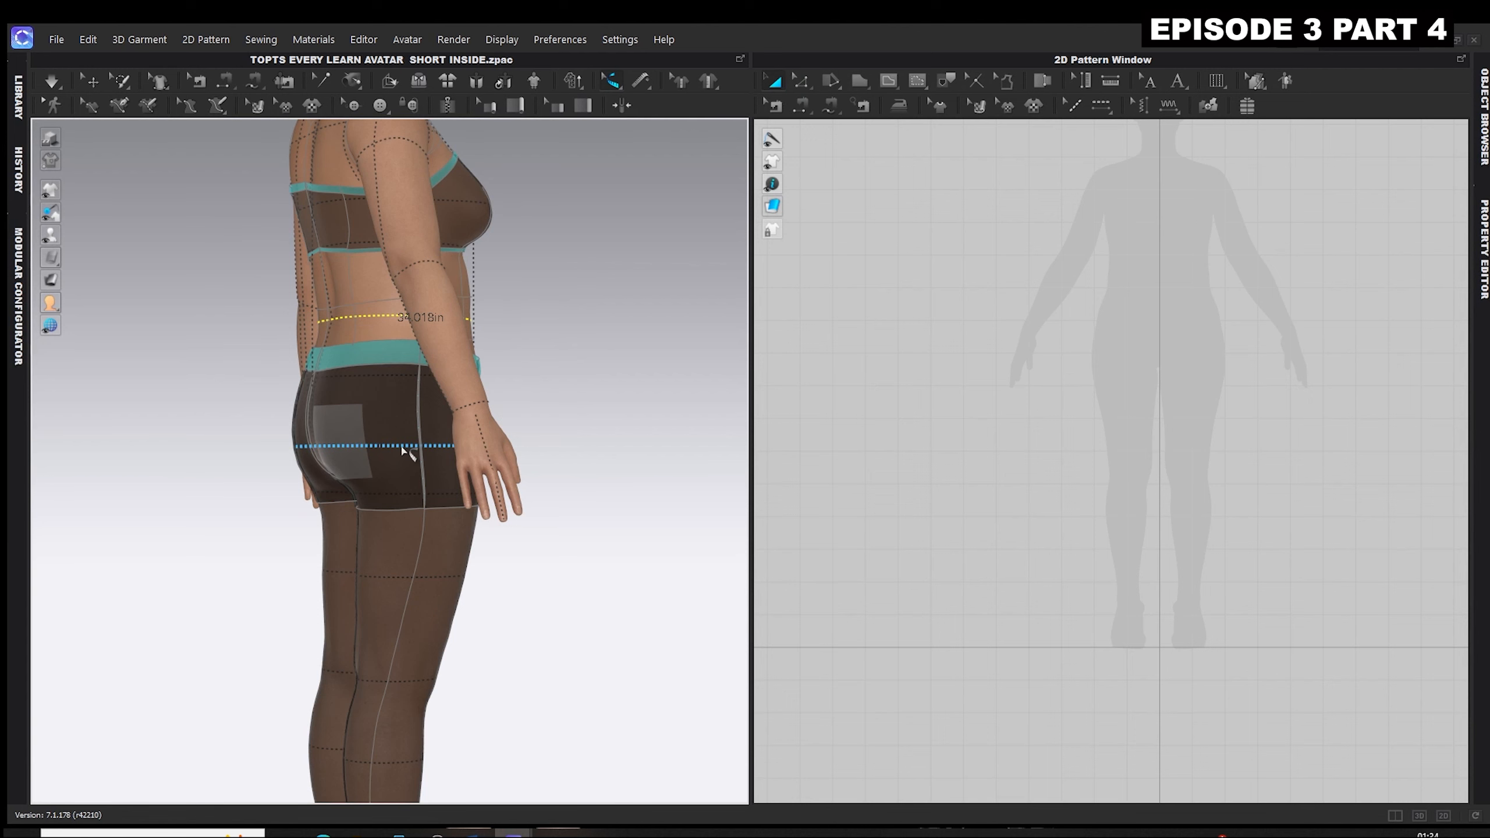
right_drag(170, 442, 56, 458)
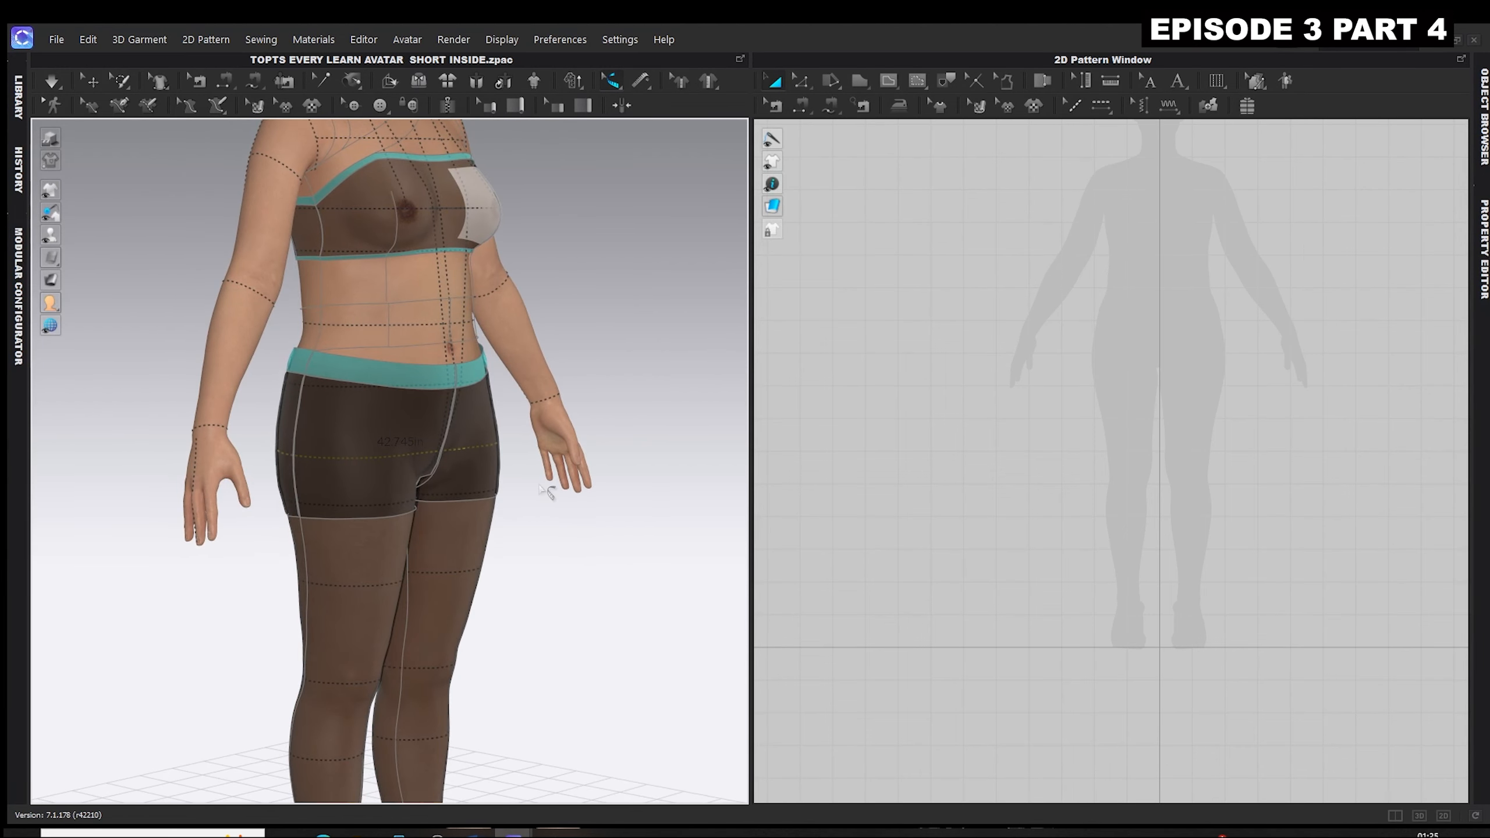
right_drag(545, 487, 486, 476)
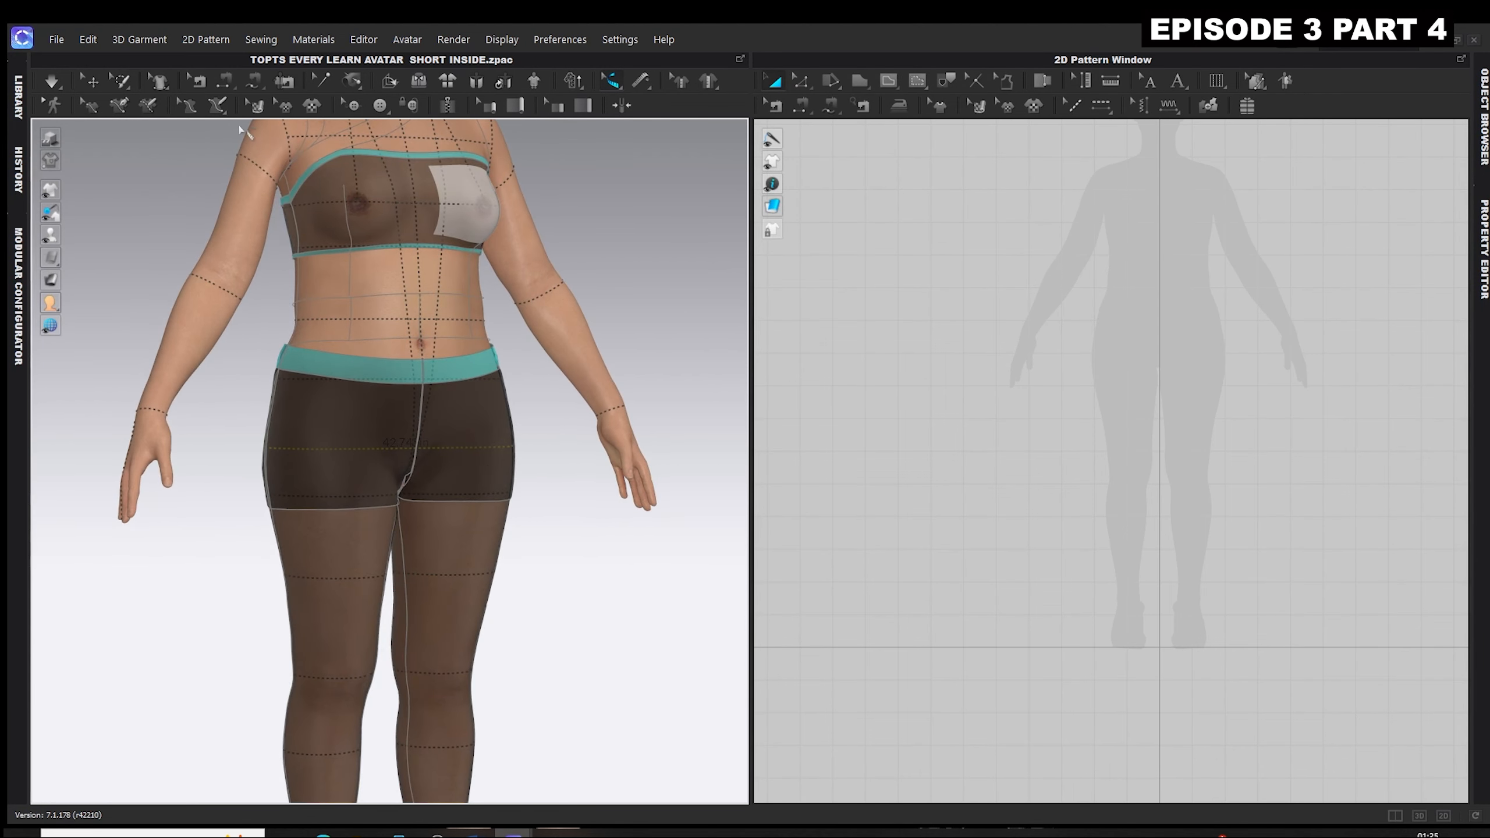
Measure the length from the avatar's waist down the front of one leg to below the knee, and return to Select/Move.
click(610, 84)
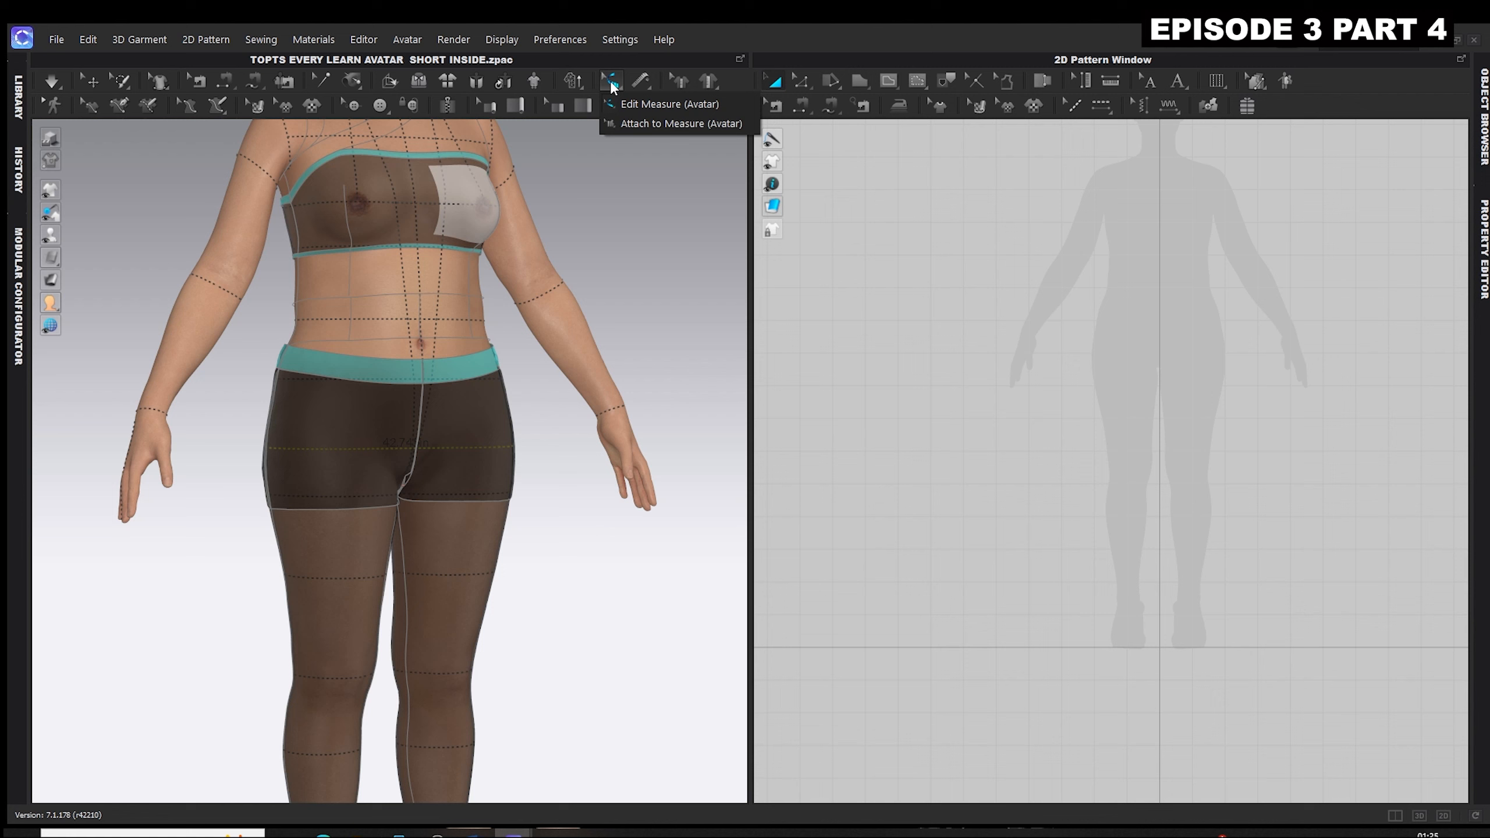
click(641, 83)
click(676, 181)
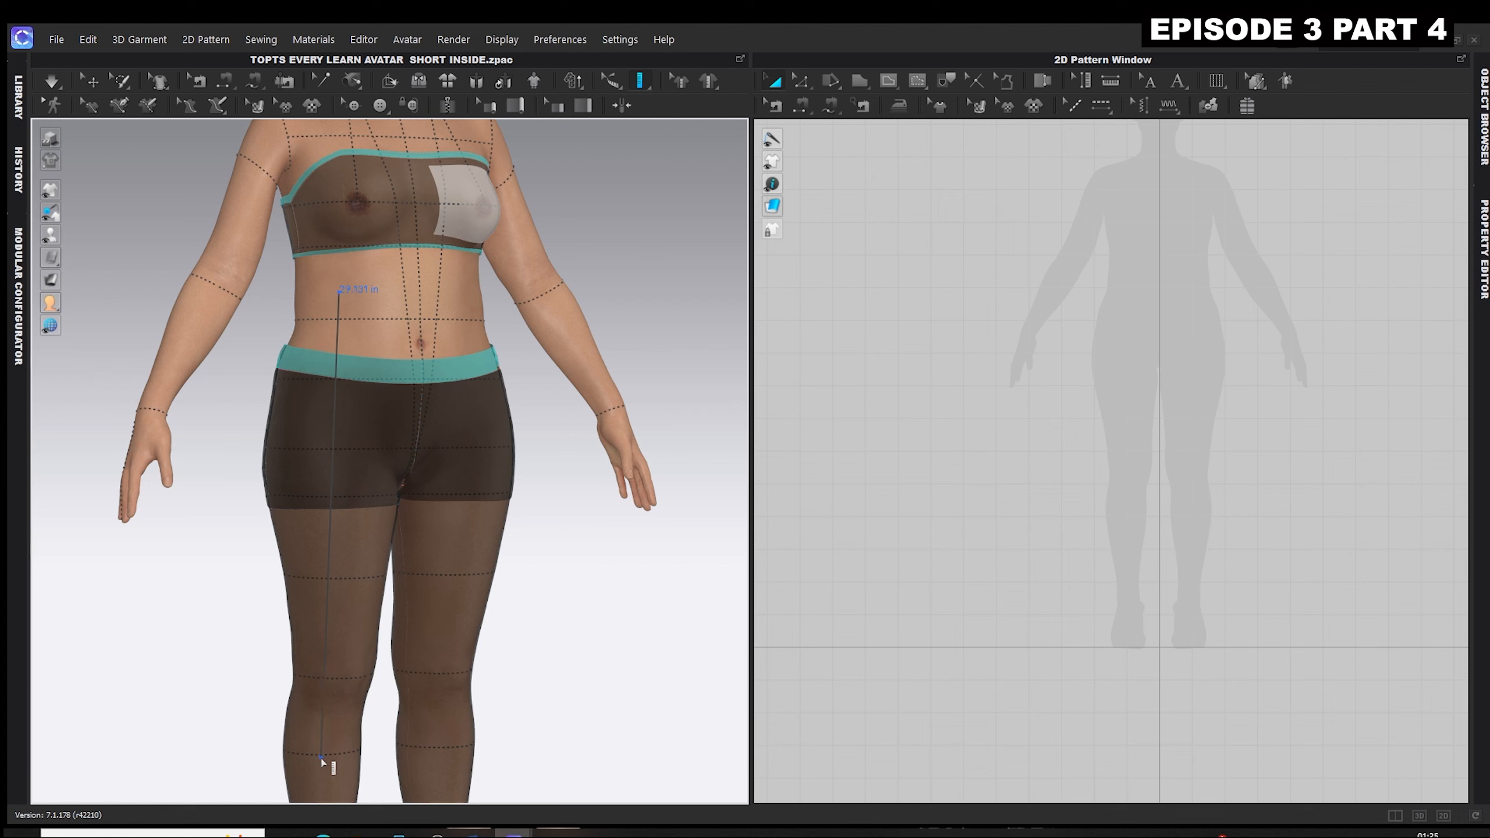
middle_drag(322, 768, 349, 622)
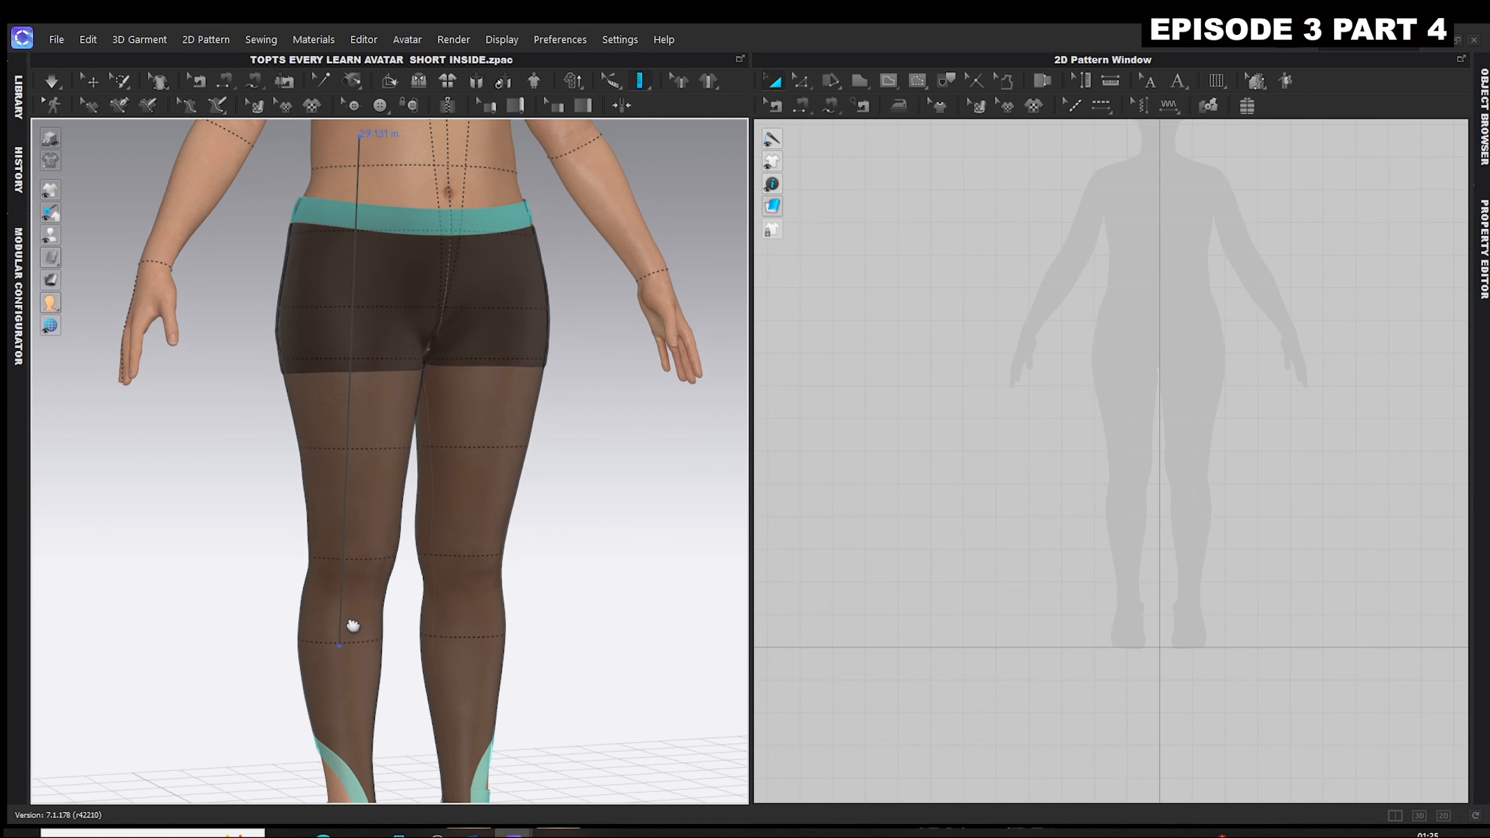
click(340, 679)
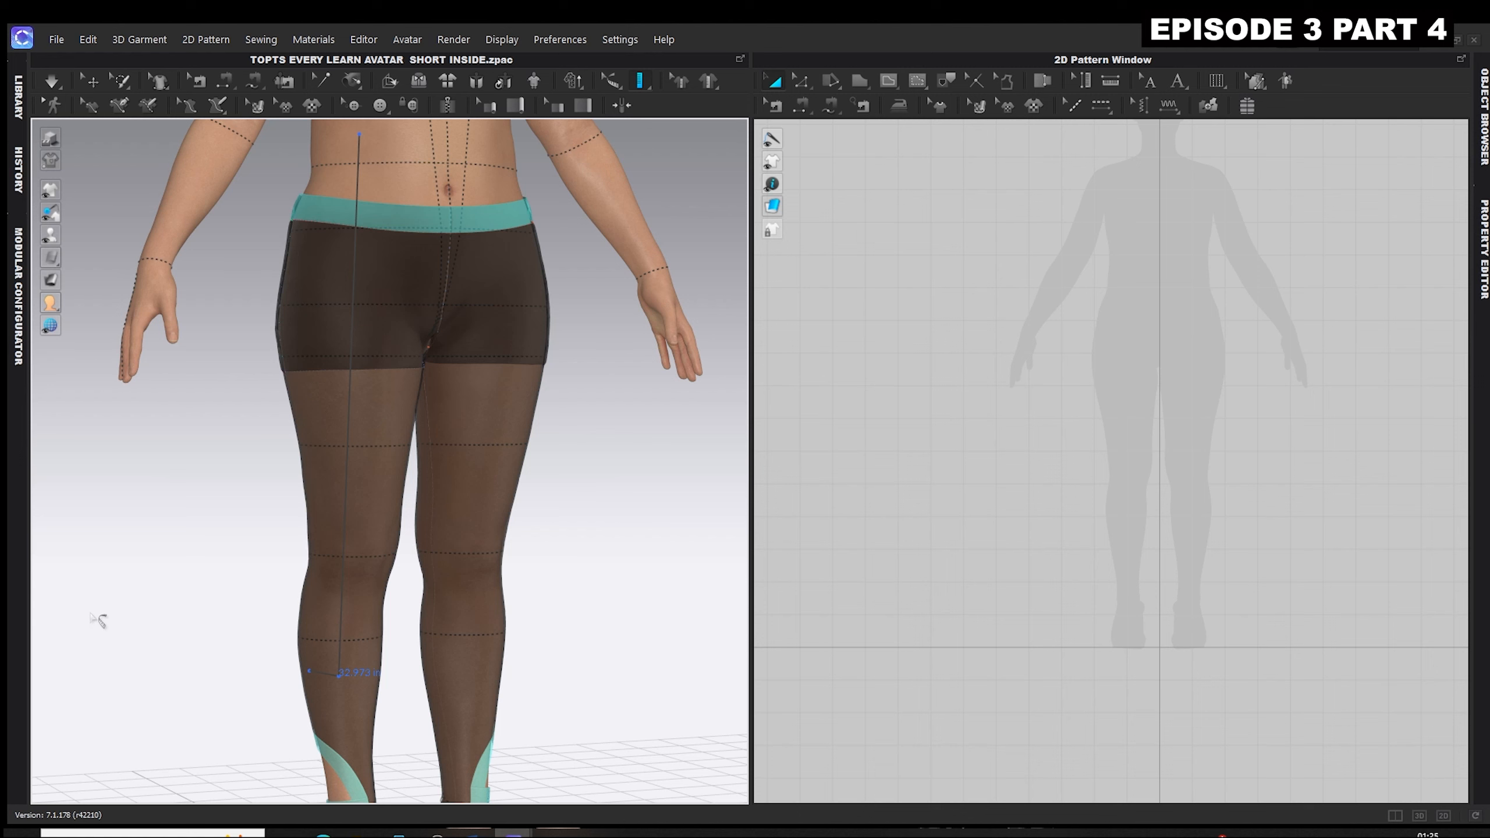
key(Return)
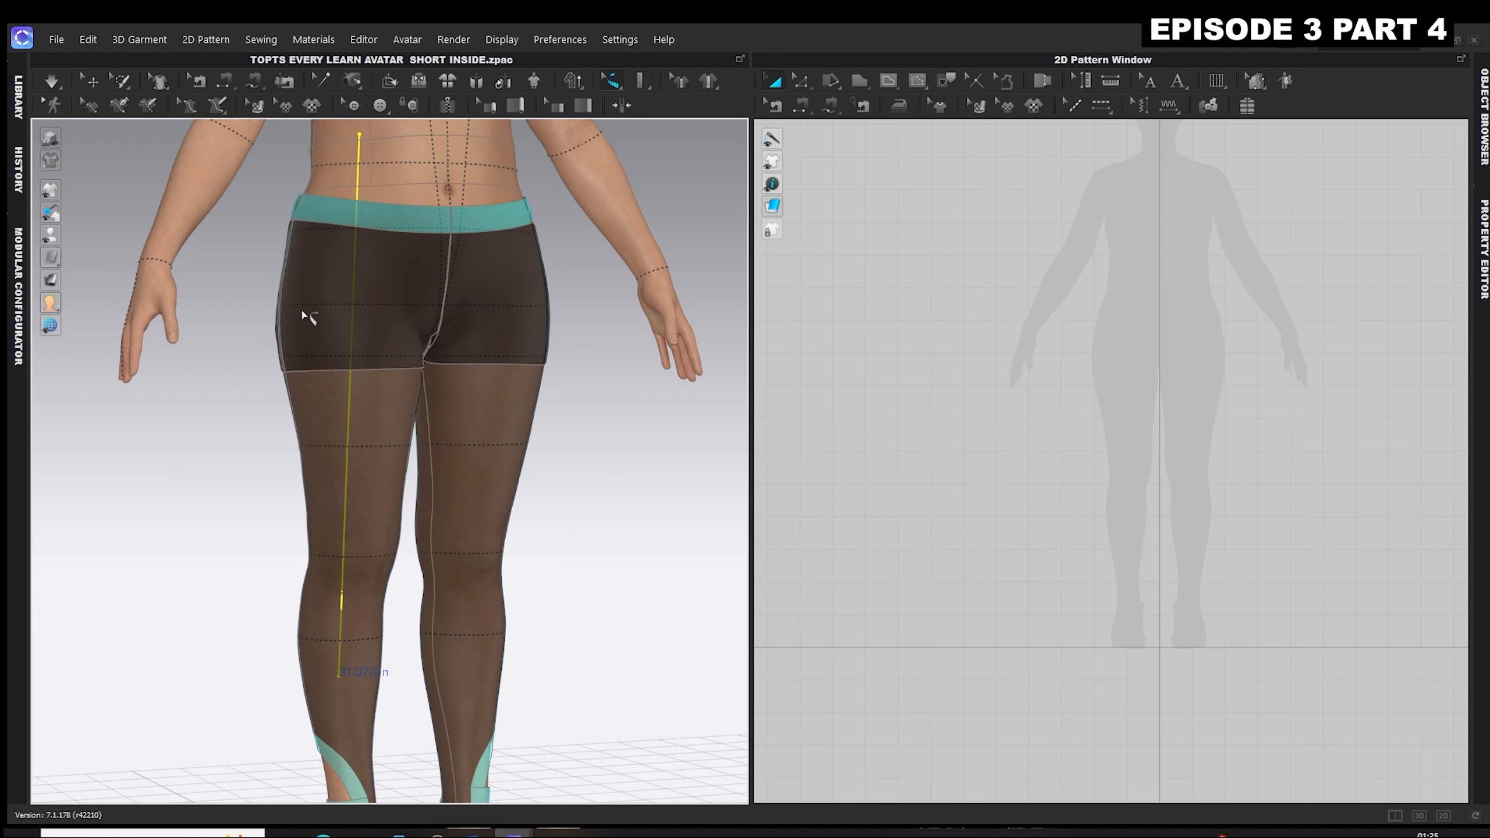
scroll(309, 318, down, 2)
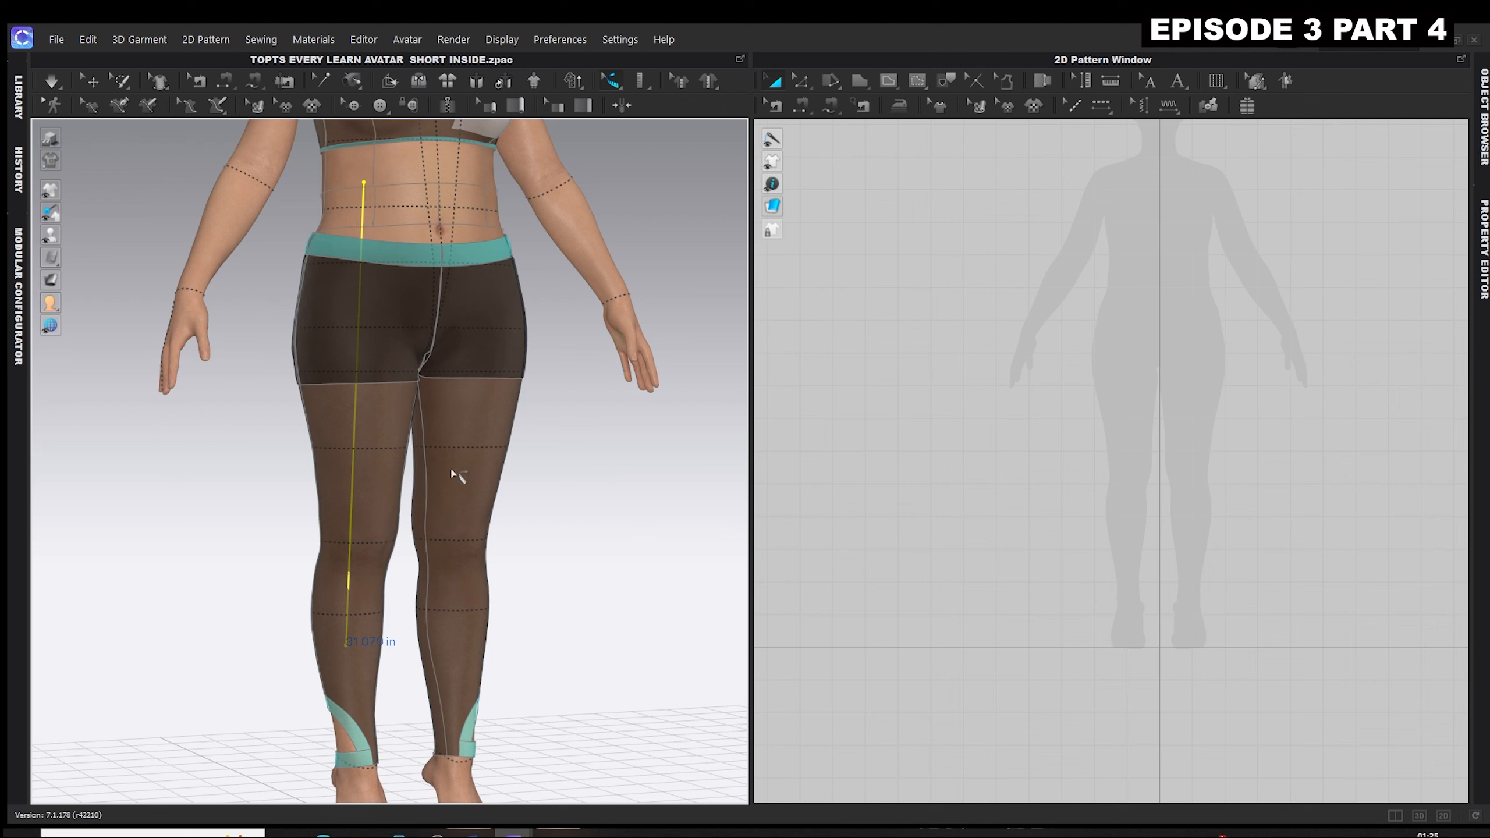
click(92, 79)
Widen the 2D pattern window by narrowing the 3D view, and enlarge the avatar silhouette in it.
scroll(662, 267, down, 5)
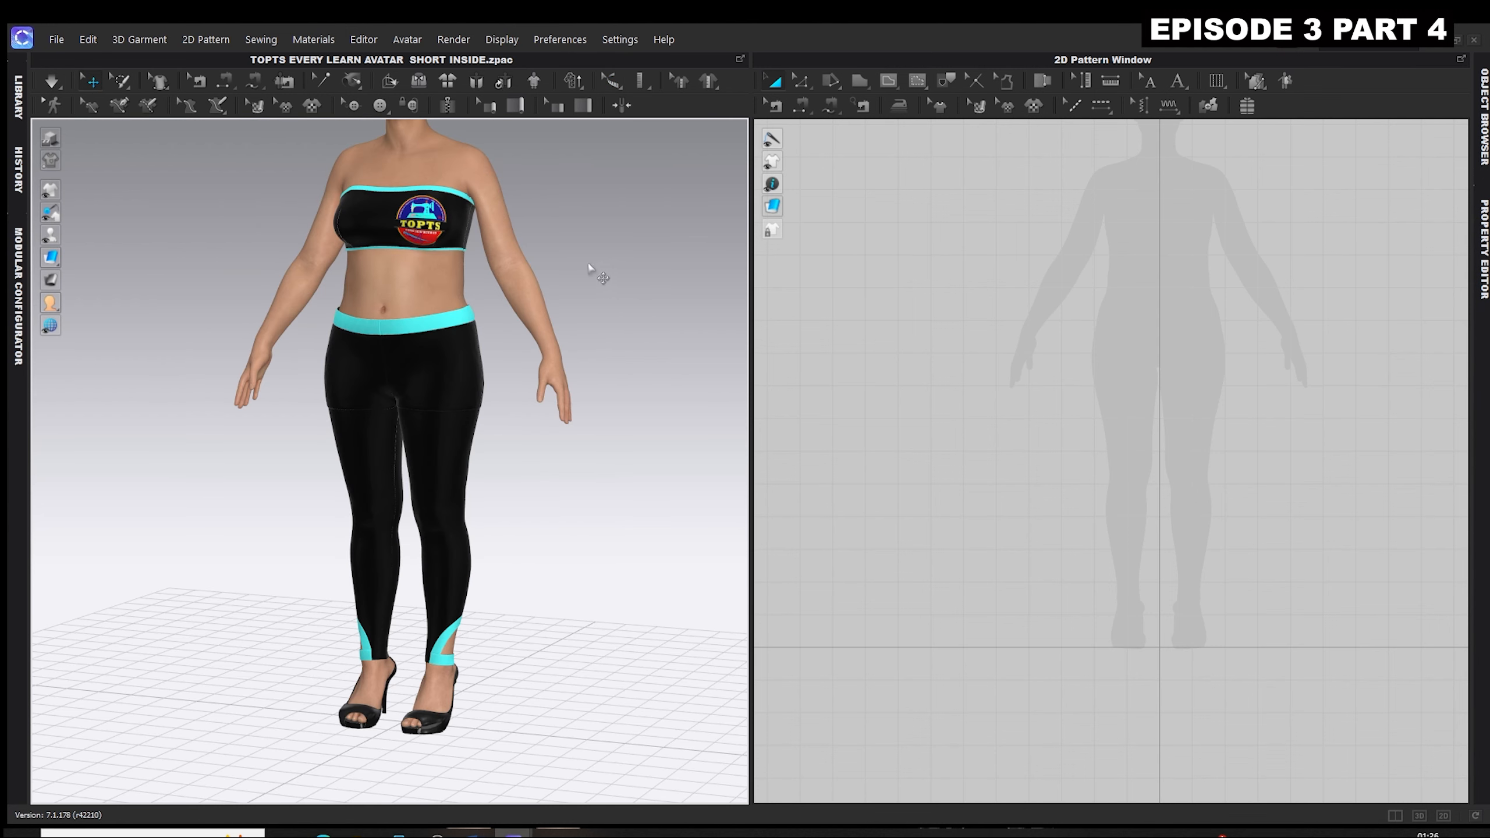
scroll(591, 269, up, 3)
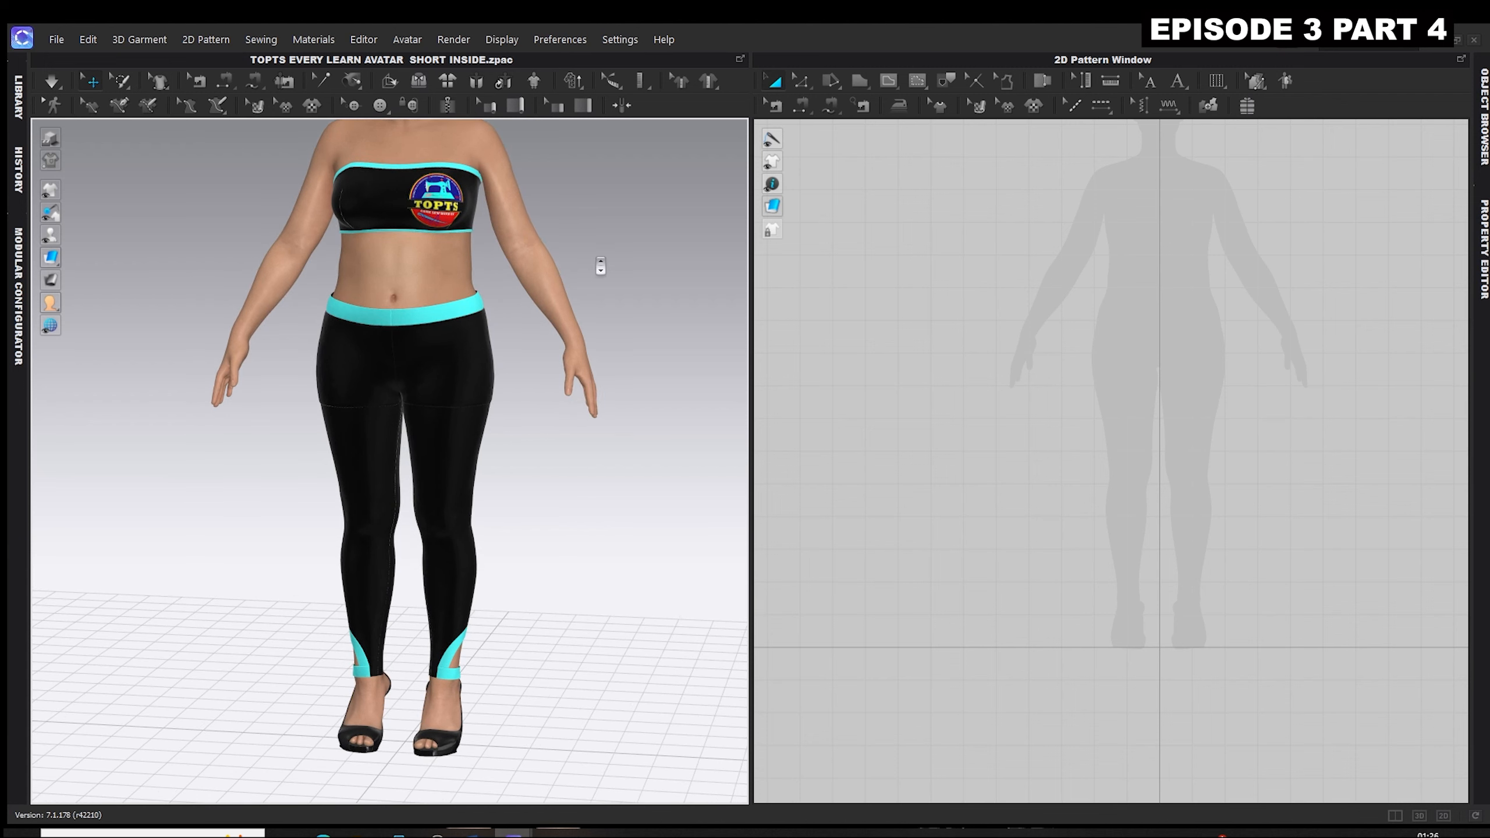
scroll(600, 265, up, 2)
middle_drag(582, 332, 551, 367)
scroll(554, 366, down, 1)
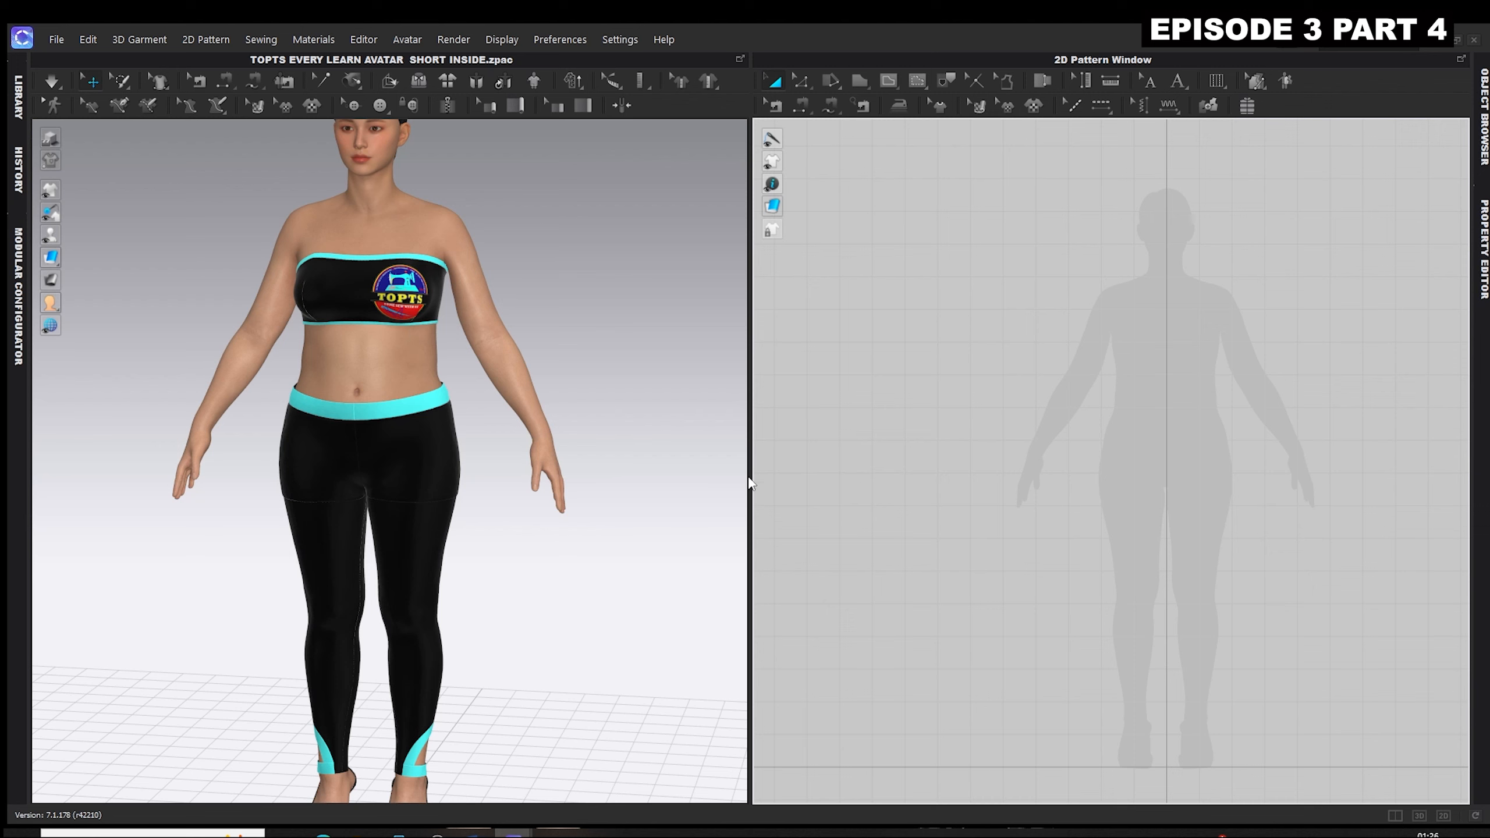
drag(750, 481, 524, 468)
right_drag(1133, 452, 1078, 450)
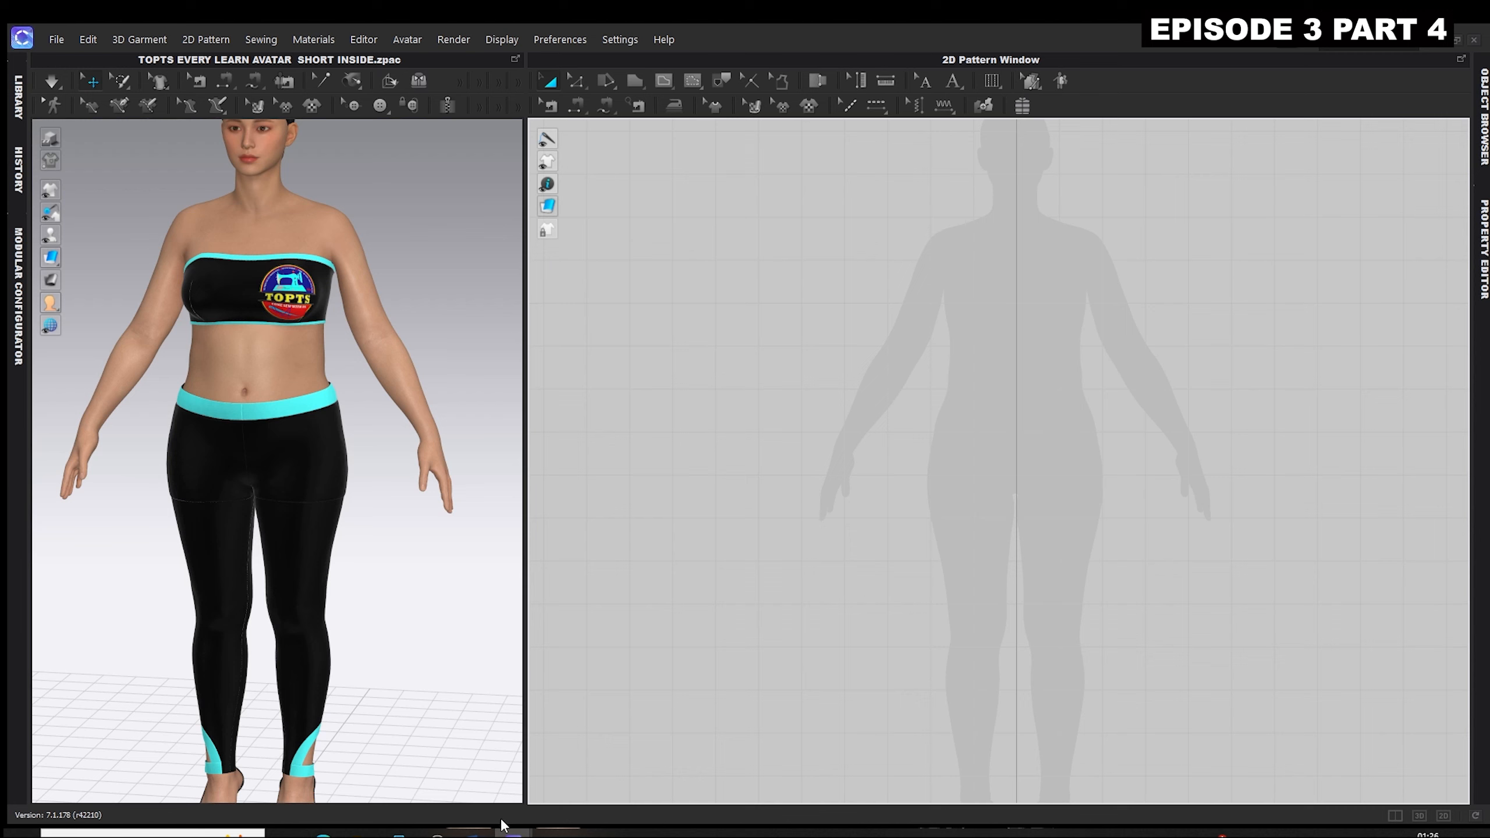
mouse_move(474, 833)
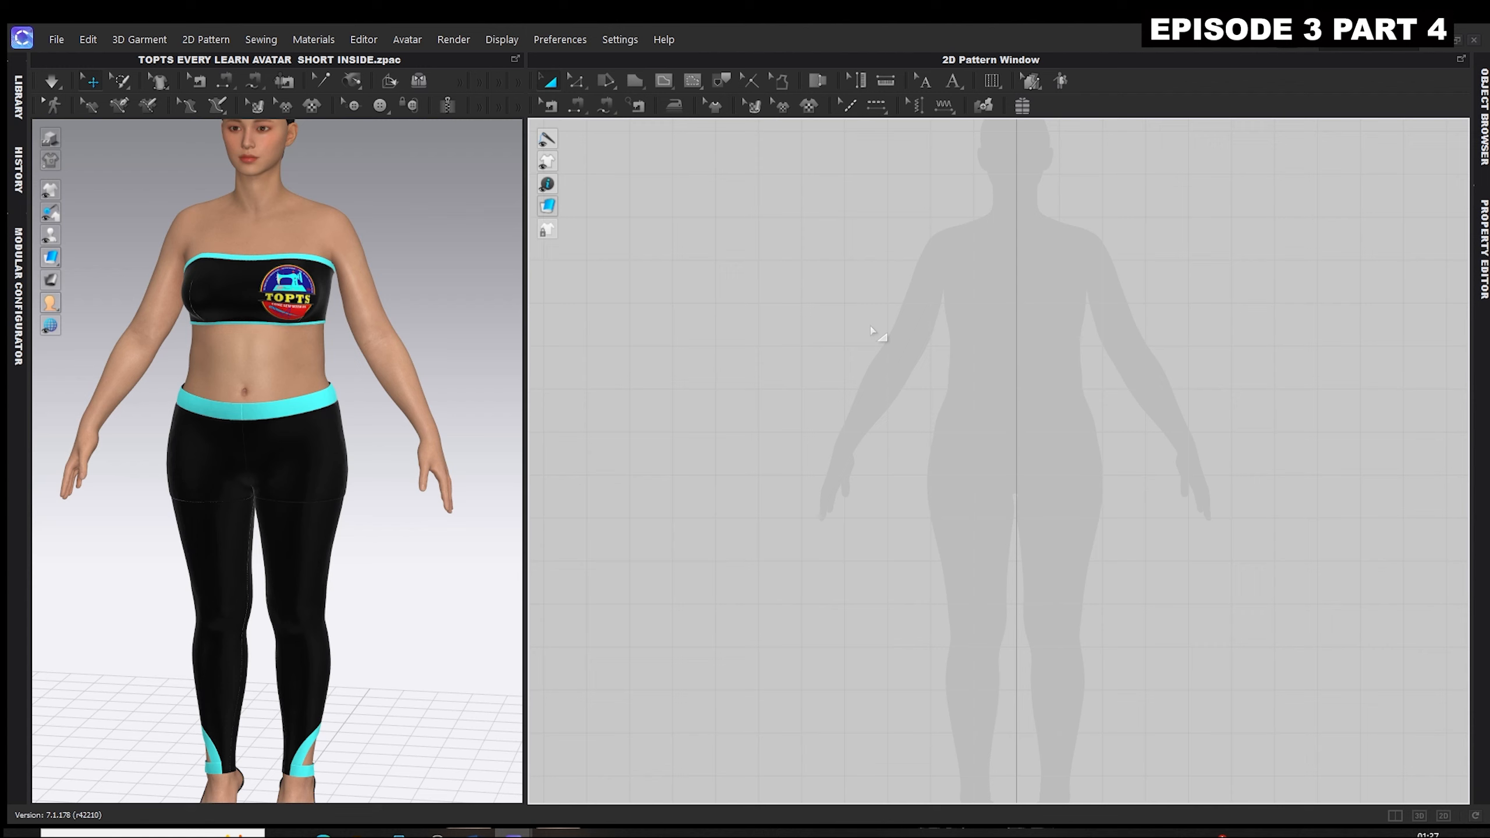